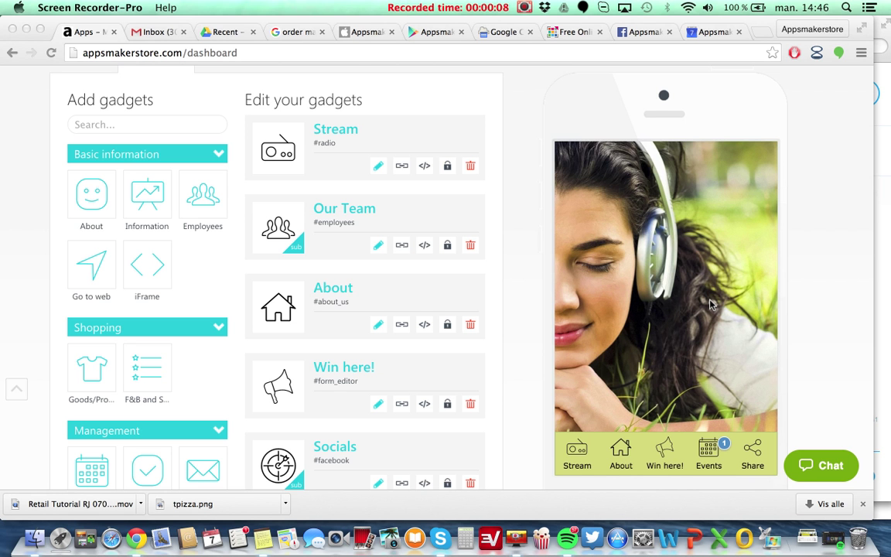
Open the About page in the app preview, then return to its home screen
scroll(712, 304, up, 1)
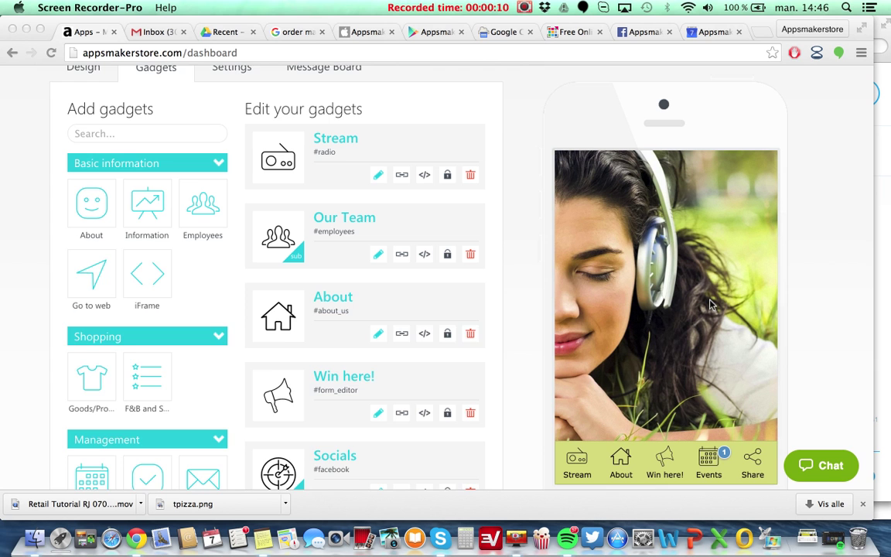
scroll(712, 304, down, 2)
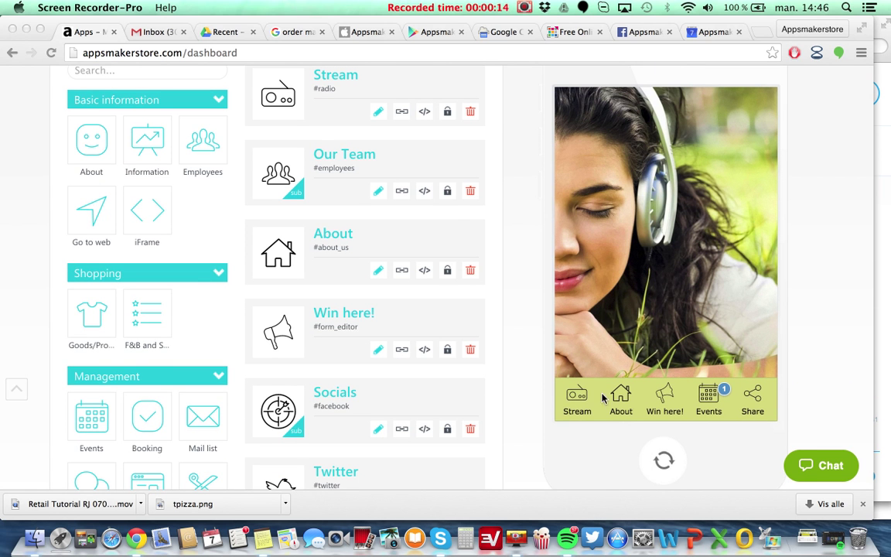
click(624, 402)
click(624, 403)
click(571, 102)
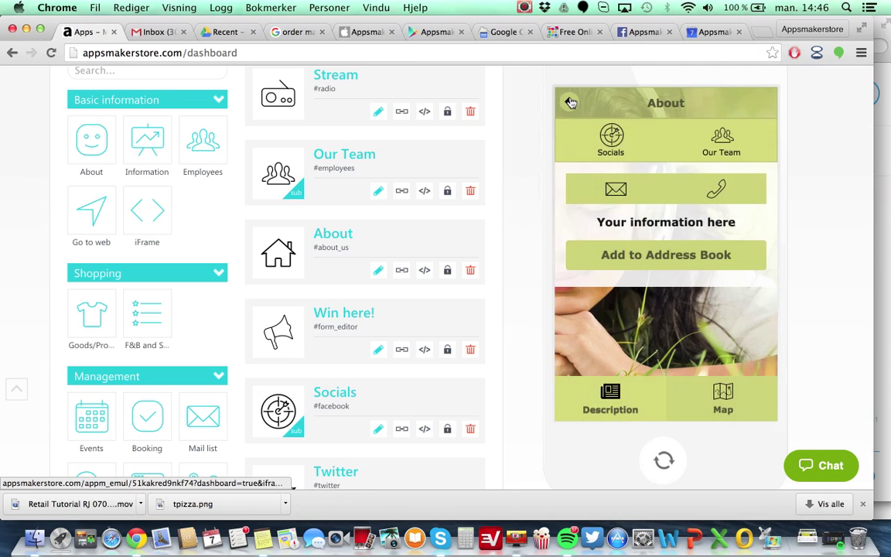
Browse the preview's About and Our Team pages, then return to the home screen
scroll(517, 233, up, 4)
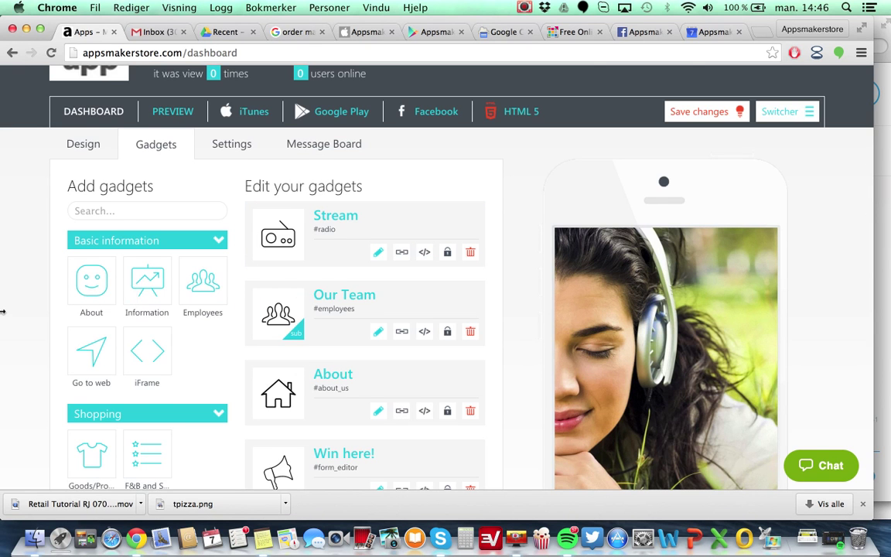
scroll(3, 312, down, 5)
scroll(3, 312, down, 5)
scroll(3, 311, up, 2)
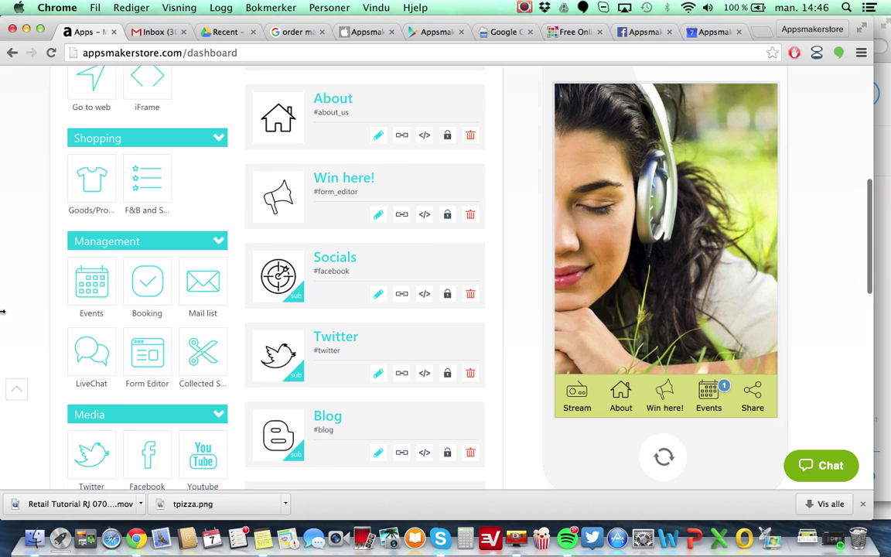
scroll(4, 312, up, 1)
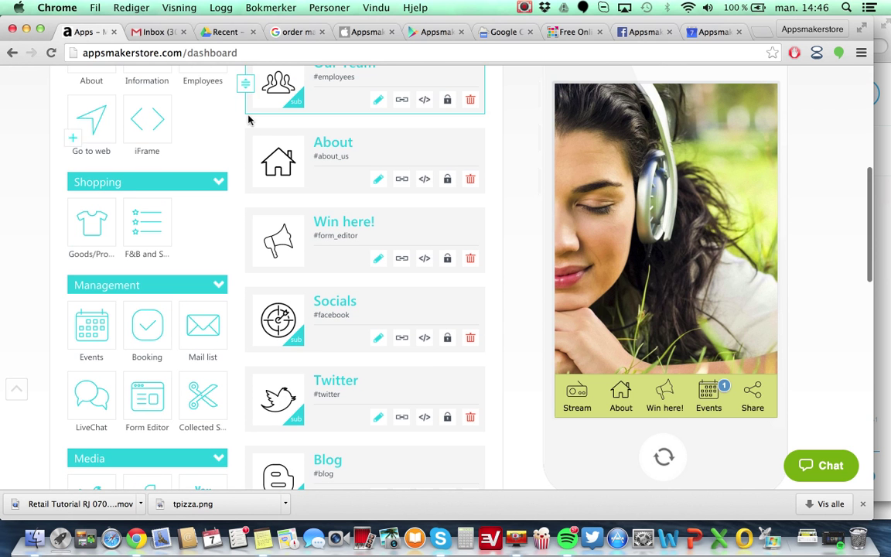
scroll(513, 285, up, 5)
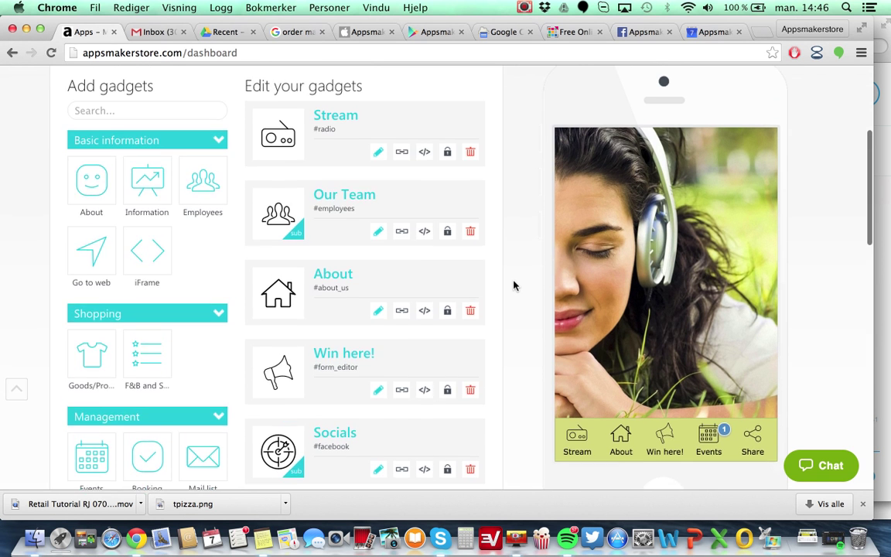
scroll(513, 286, down, 2)
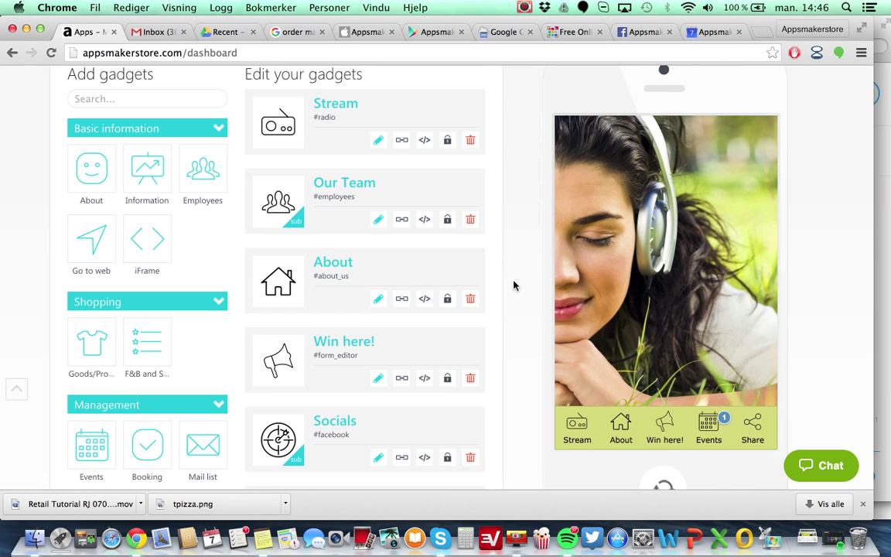
scroll(514, 286, down, 1)
scroll(513, 286, up, 1)
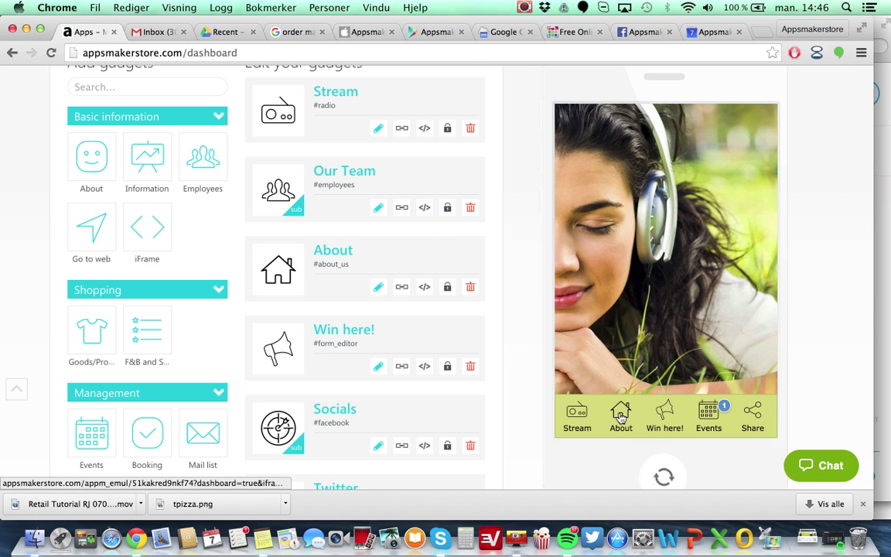
click(620, 418)
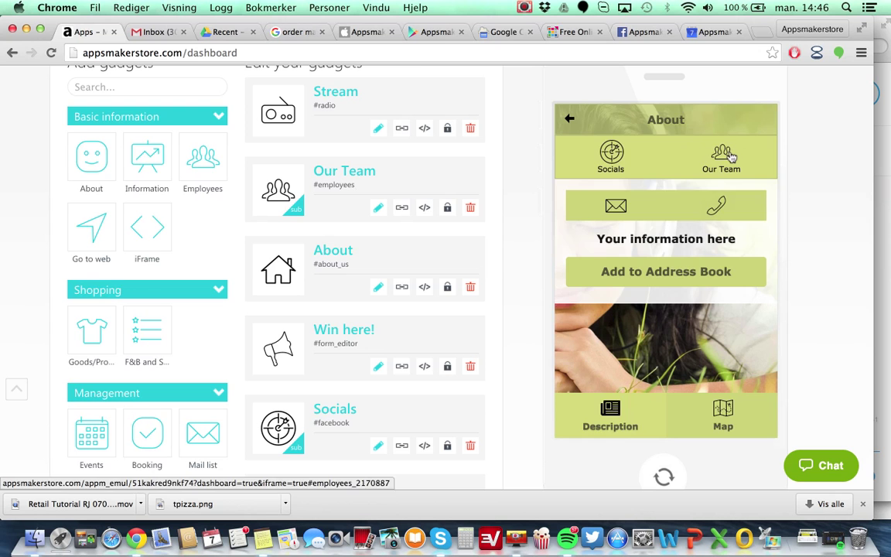
click(731, 156)
click(572, 122)
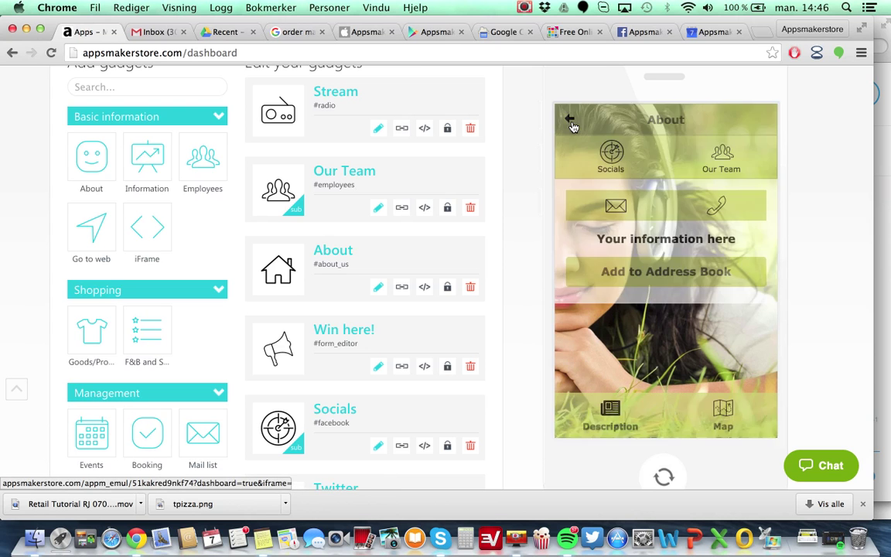
click(571, 122)
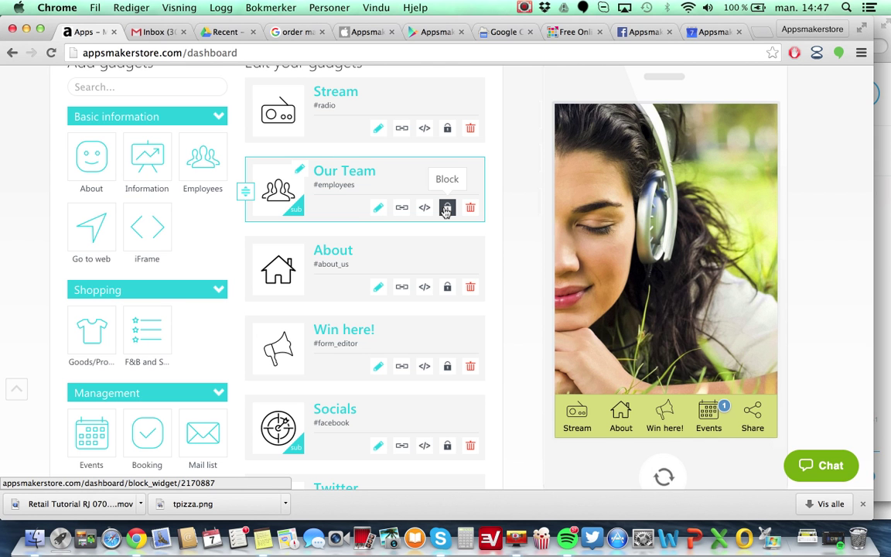
Publish the pending changes and retitle the app from 'Radio' to 'Star Radio'
scroll(510, 193, up, 5)
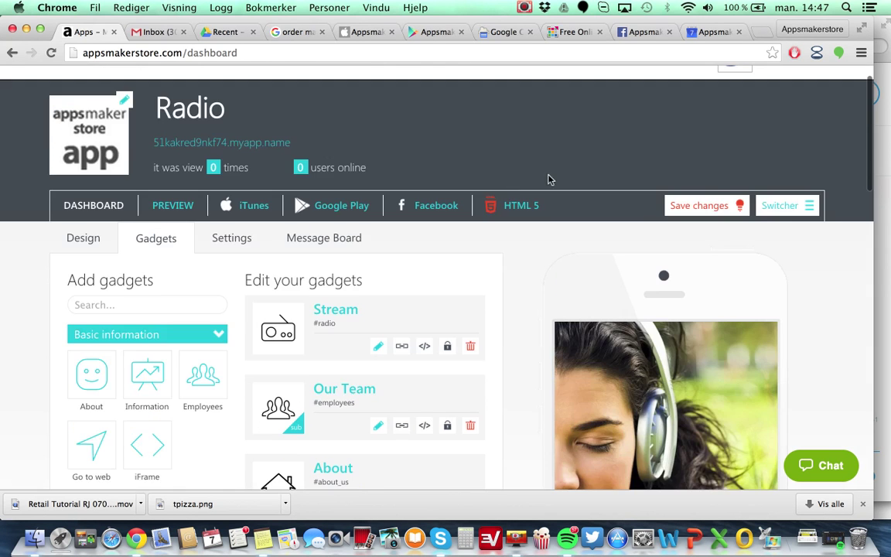
click(703, 205)
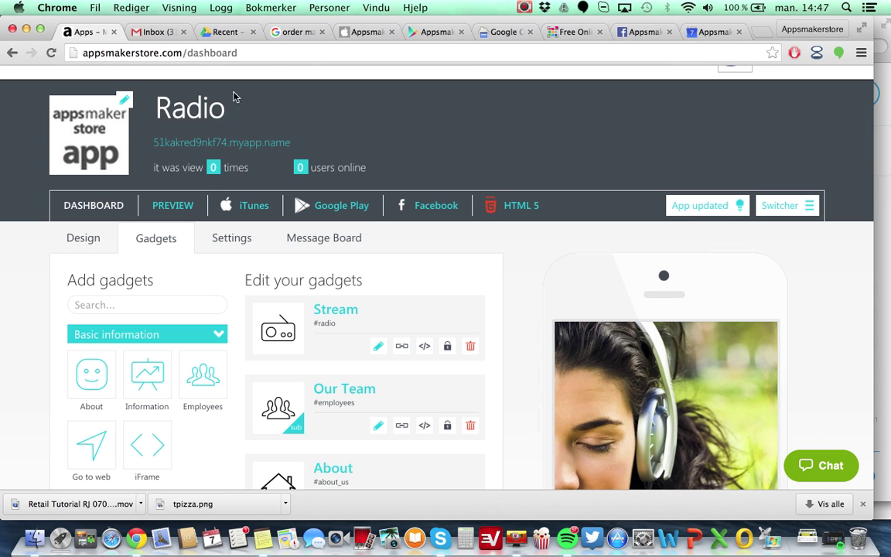
click(167, 108)
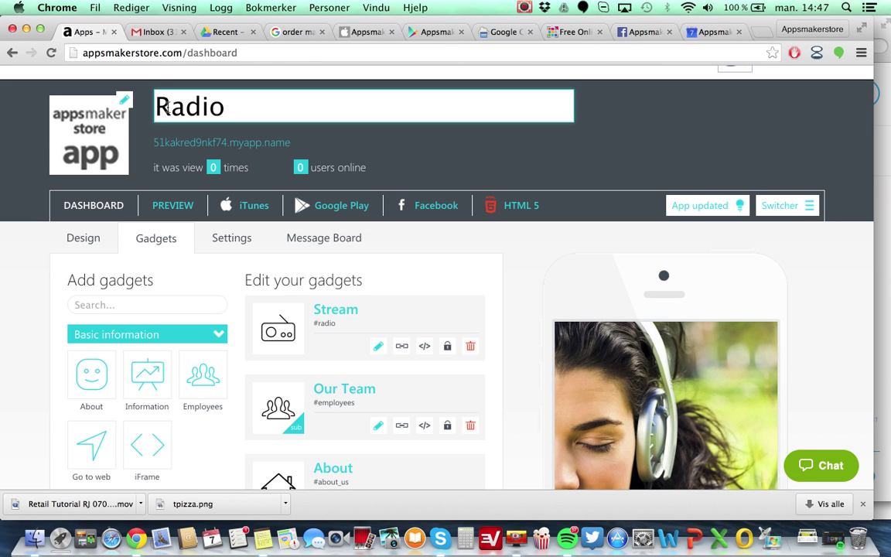
text(Star)
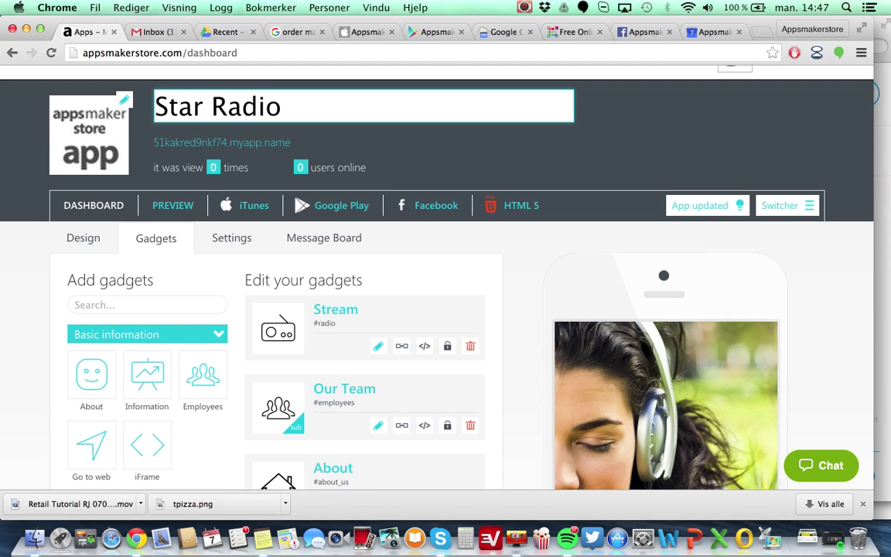
key(Return)
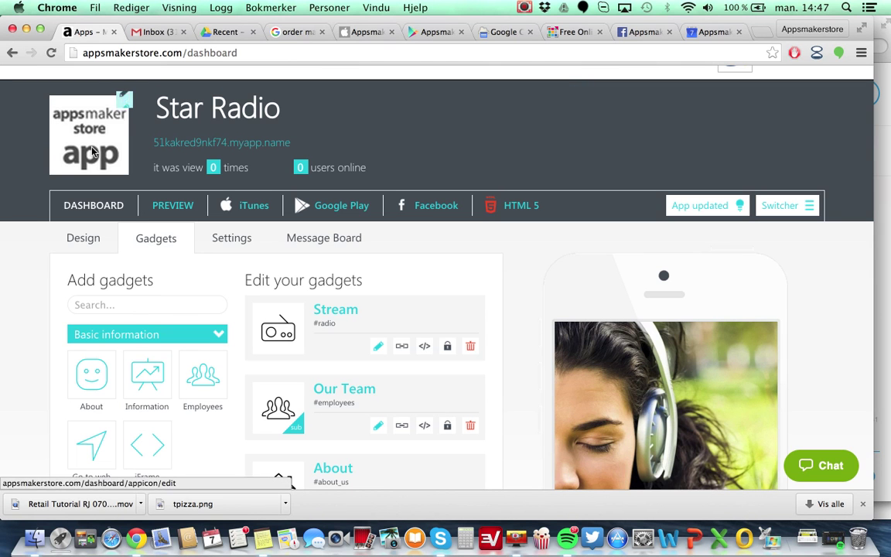
Upload the screenshot image as Star Radio's app icon, save it, and publish the update
click(112, 91)
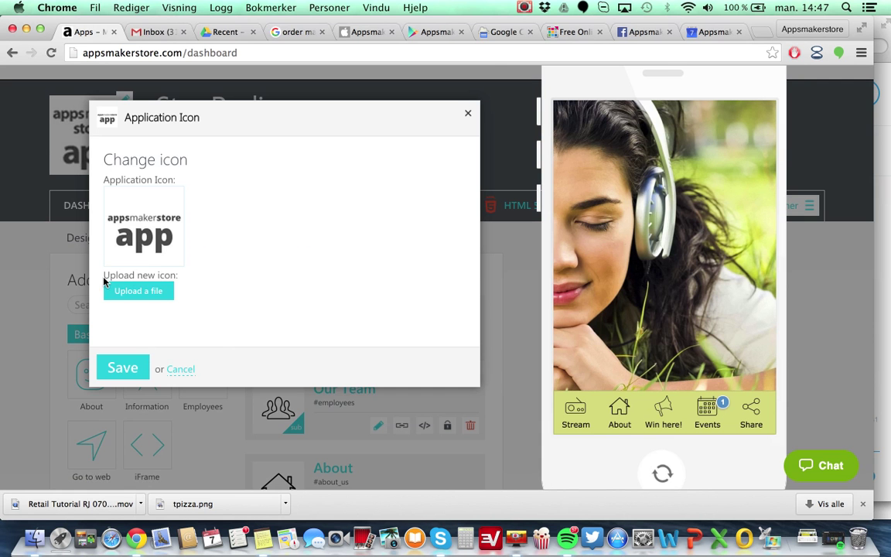
click(143, 290)
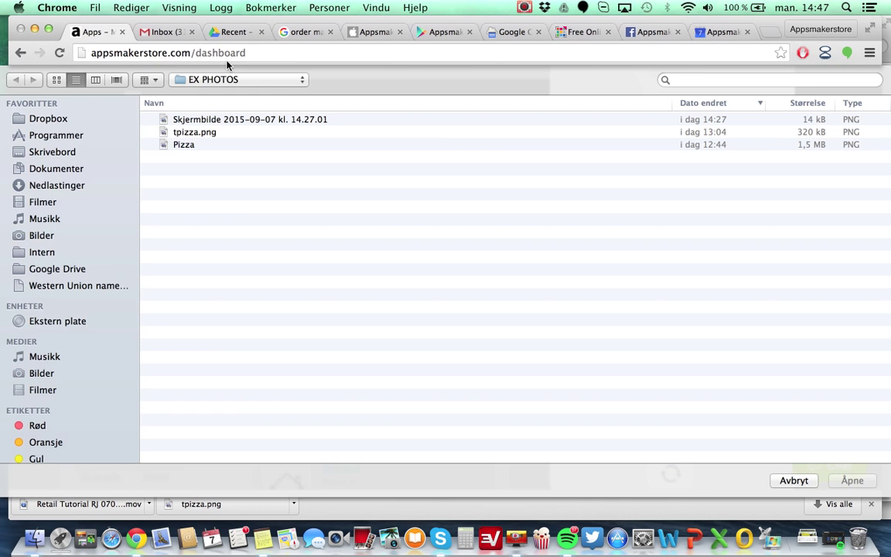
click(182, 116)
double_click(183, 116)
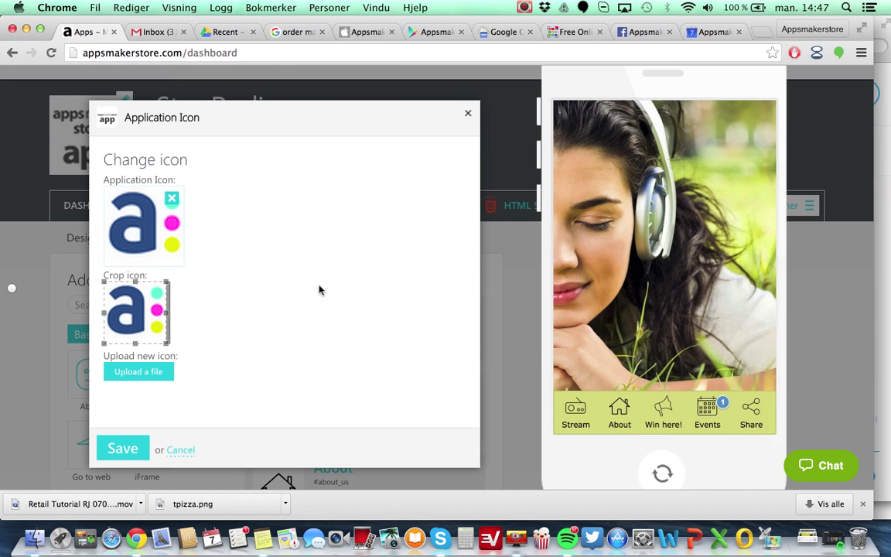
click(120, 448)
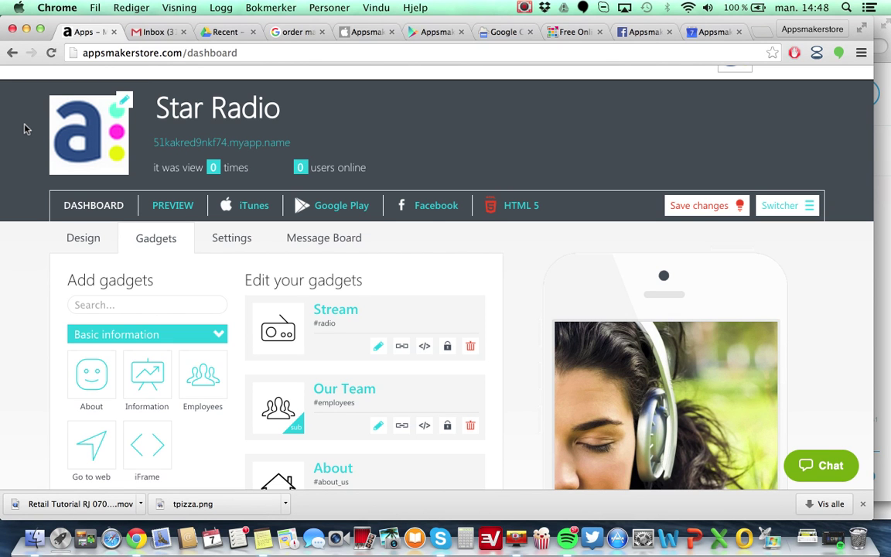
click(700, 206)
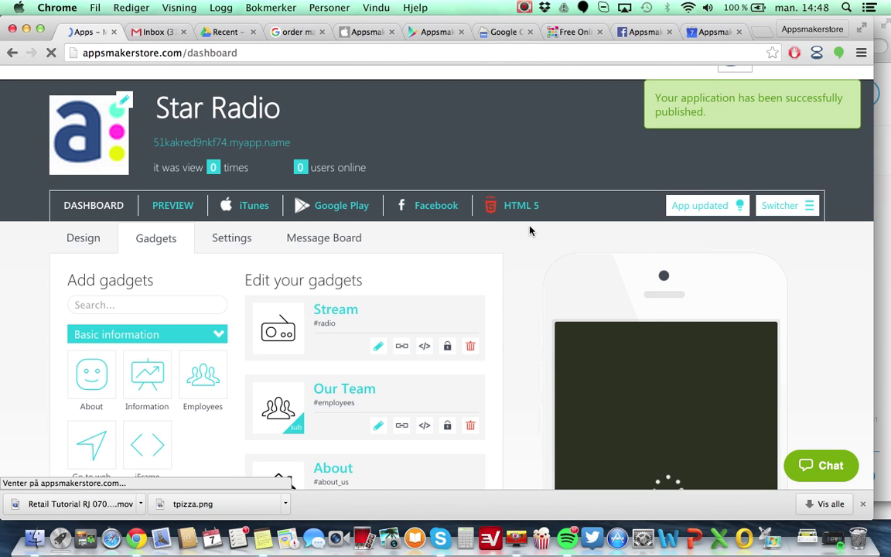
Switch Star Radio's design style to New York after trying London, and publish it
click(80, 238)
scroll(463, 394, down, 5)
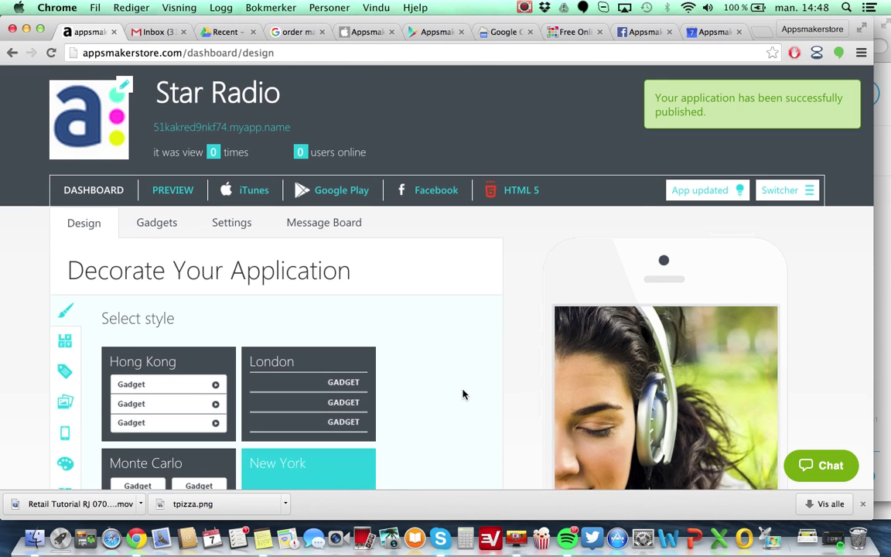
scroll(463, 395, down, 2)
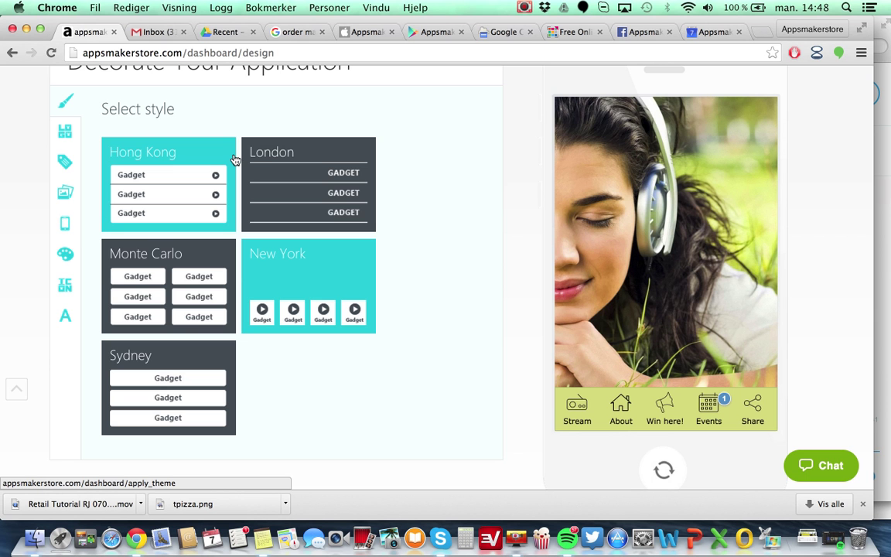
click(308, 223)
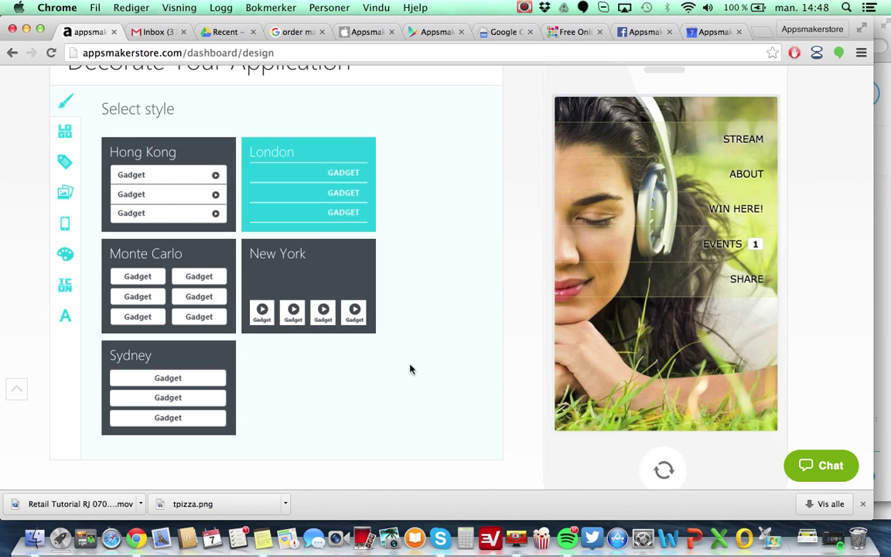
click(326, 284)
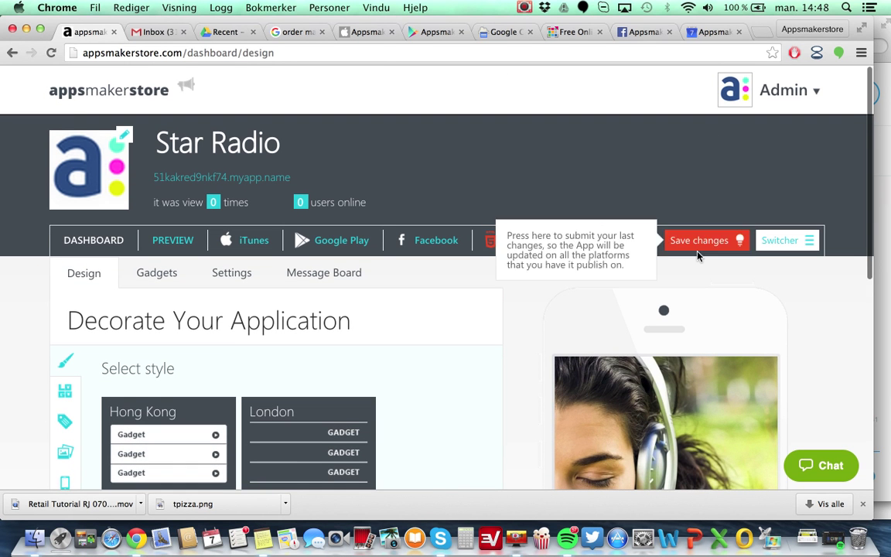
click(697, 241)
Pick the headphones-on-mixing-desk picture from the Radio Stations backgrounds for portrait and landscape
scroll(460, 396, down, 3)
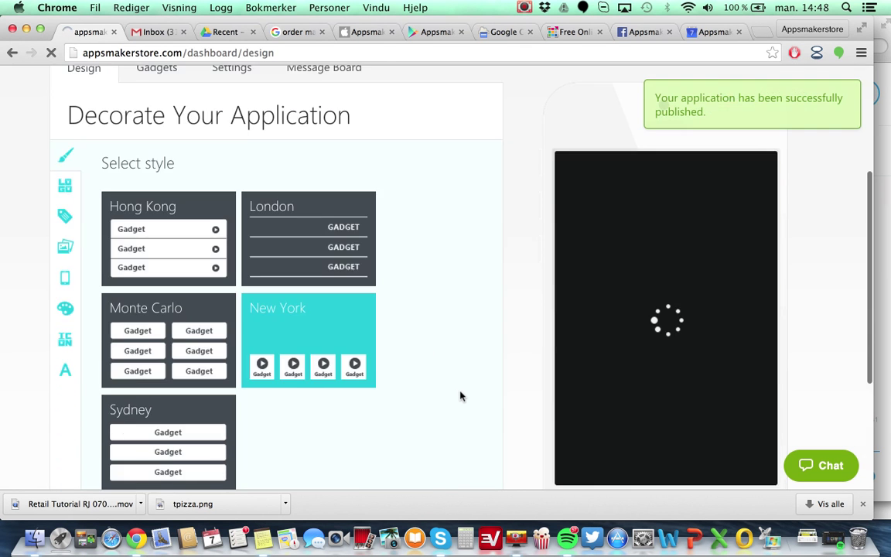
click(65, 184)
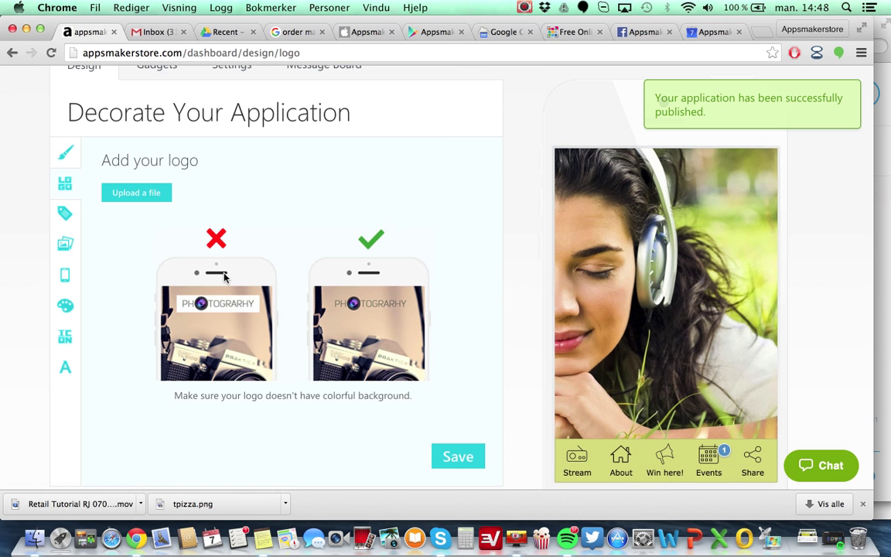
click(62, 276)
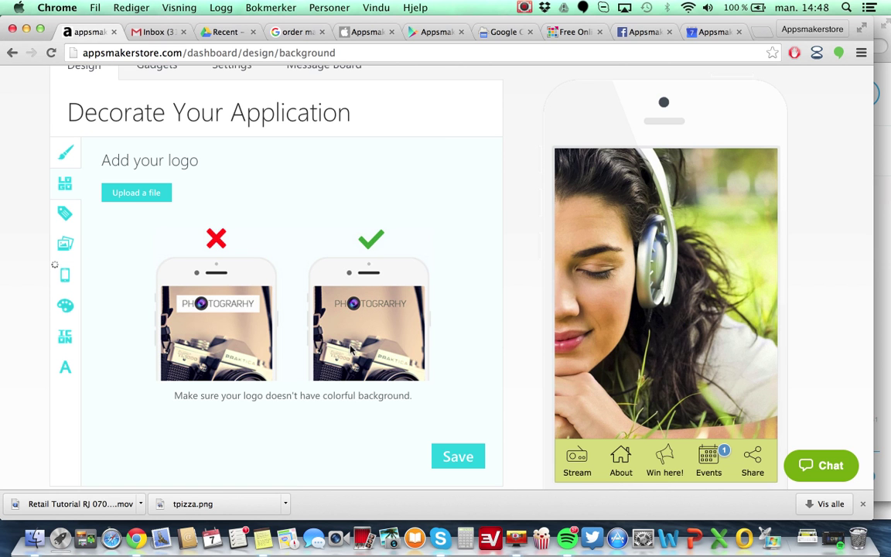
scroll(350, 350, down, 3)
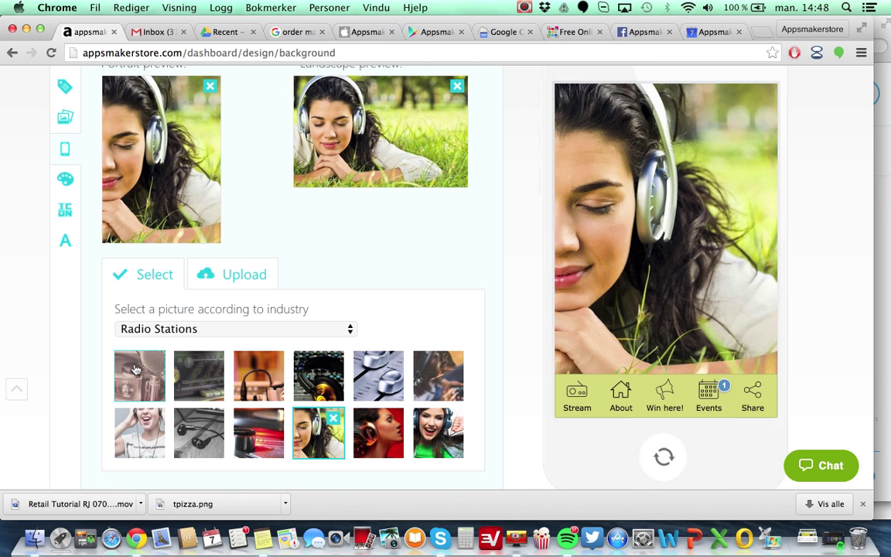
click(320, 393)
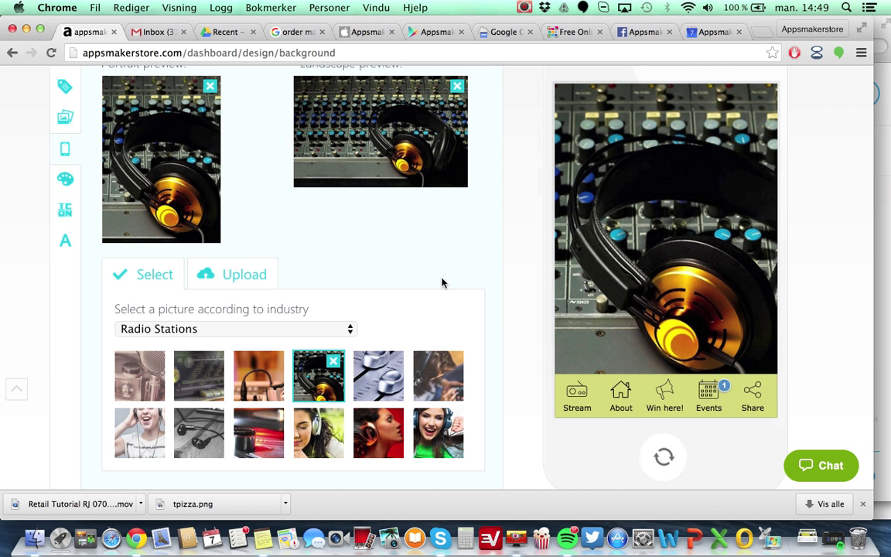
scroll(443, 284, up, 5)
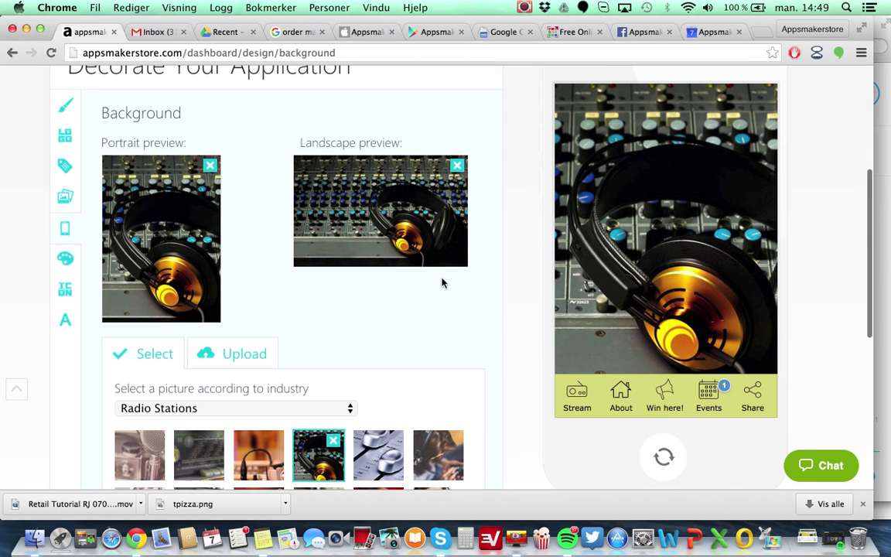
scroll(327, 323, down, 4)
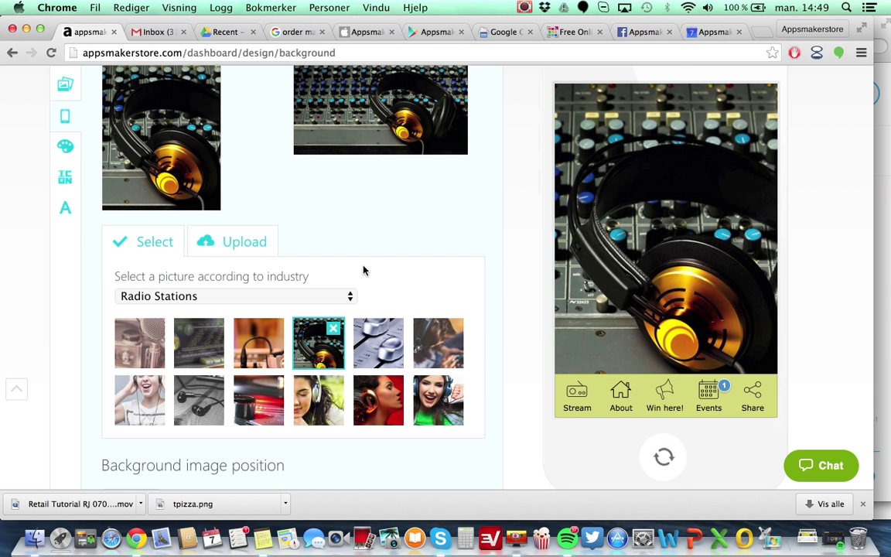
scroll(364, 270, up, 3)
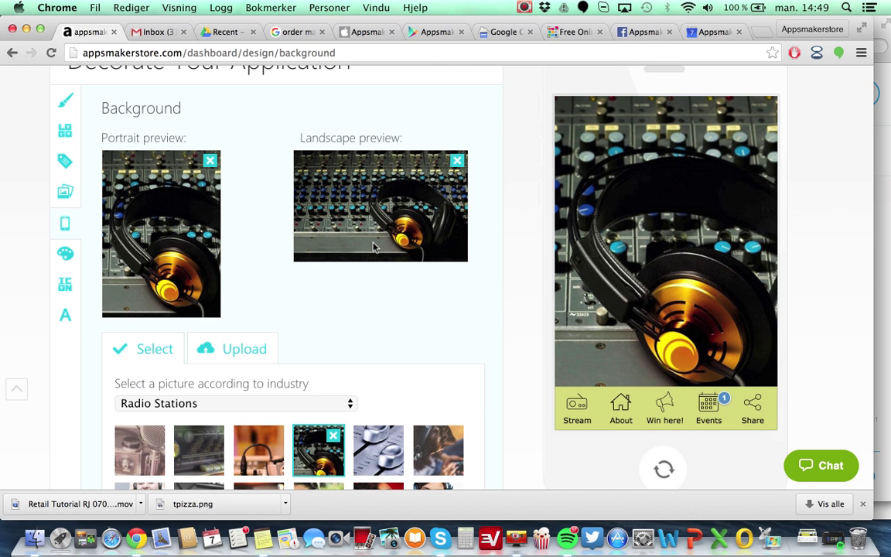
scroll(373, 247, up, 3)
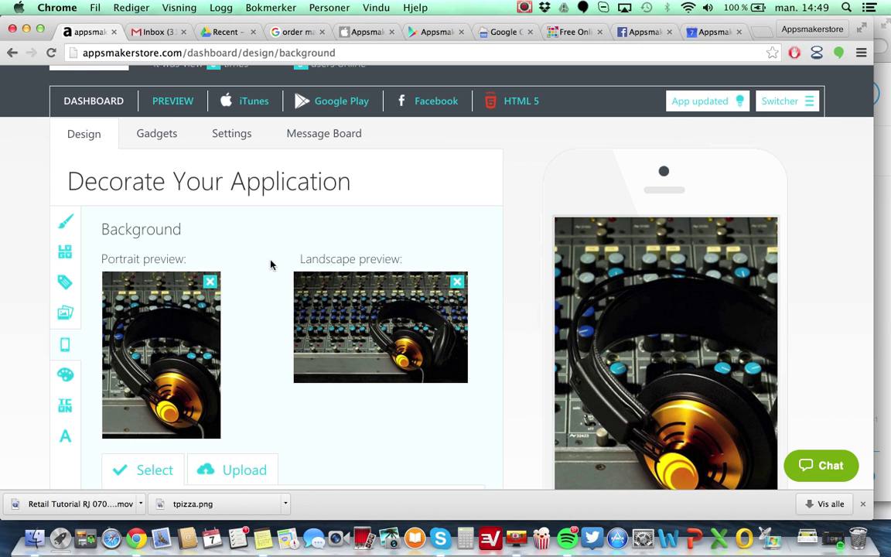
Open the Star Radio preview and view it in landscape phone and portrait tablet layouts
click(167, 102)
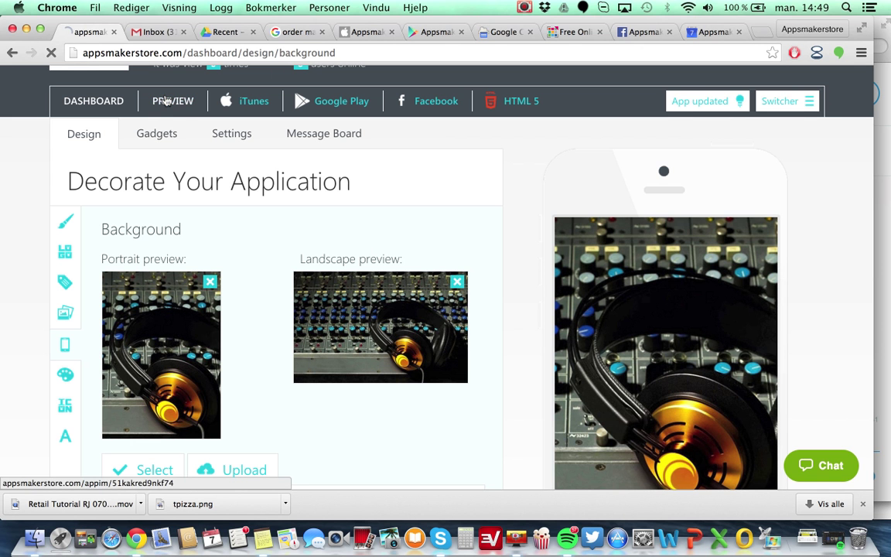
scroll(514, 328, down, 1)
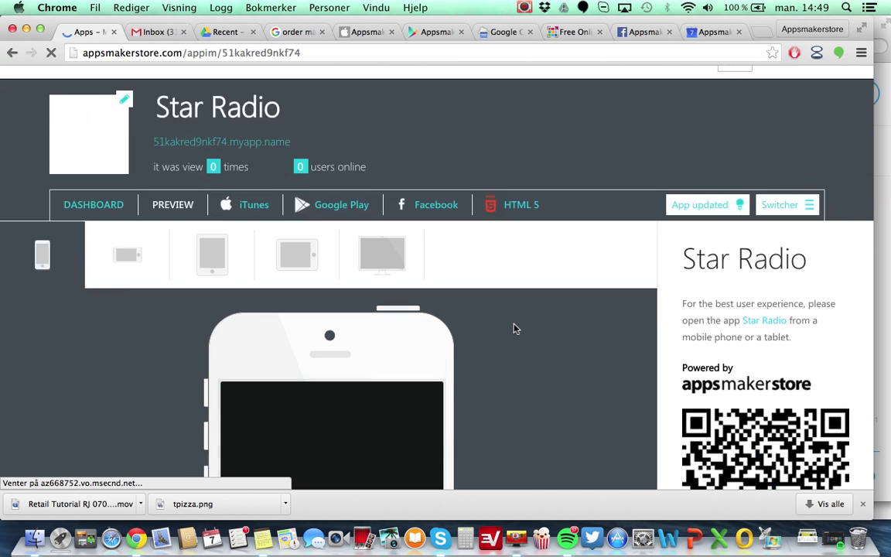
scroll(514, 329, down, 4)
scroll(516, 329, down, 2)
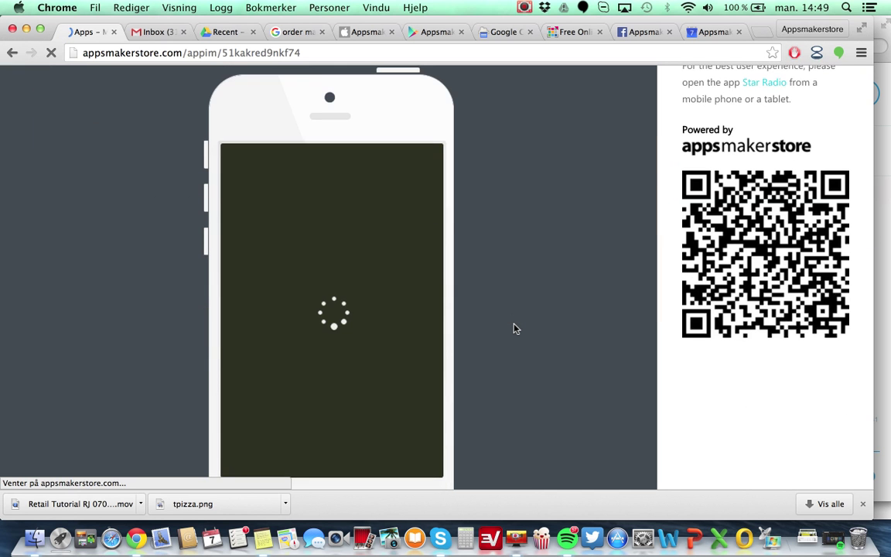
scroll(515, 327, up, 4)
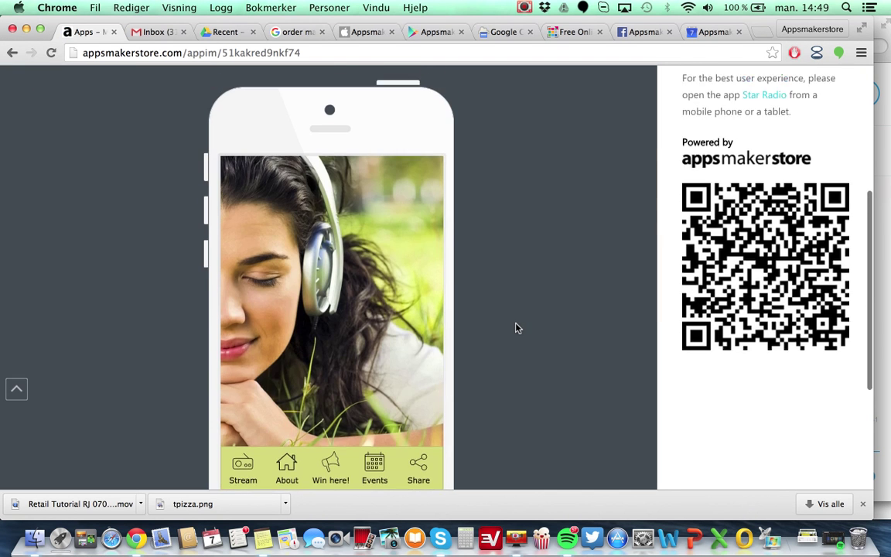
click(128, 175)
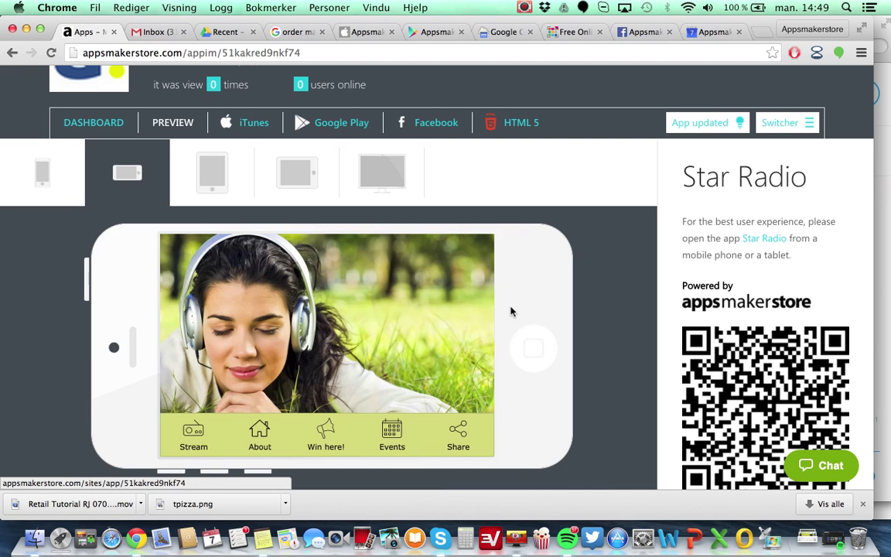
click(211, 172)
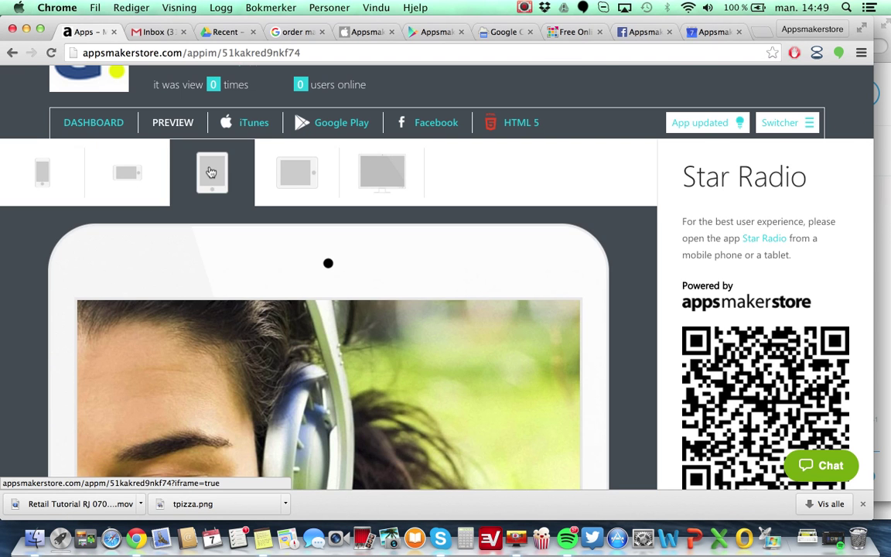
Check the preview in landscape tablet and desktop layouts
scroll(211, 172, down, 10)
scroll(209, 171, up, 10)
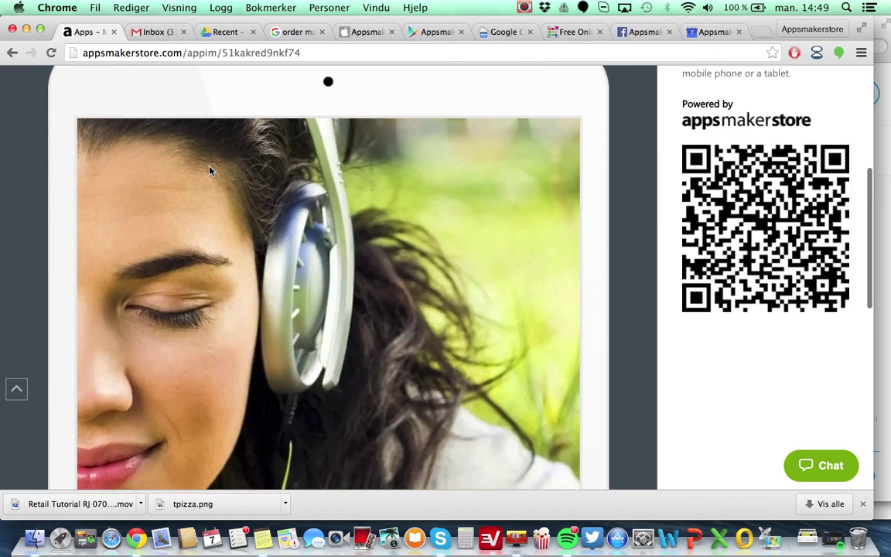
click(292, 153)
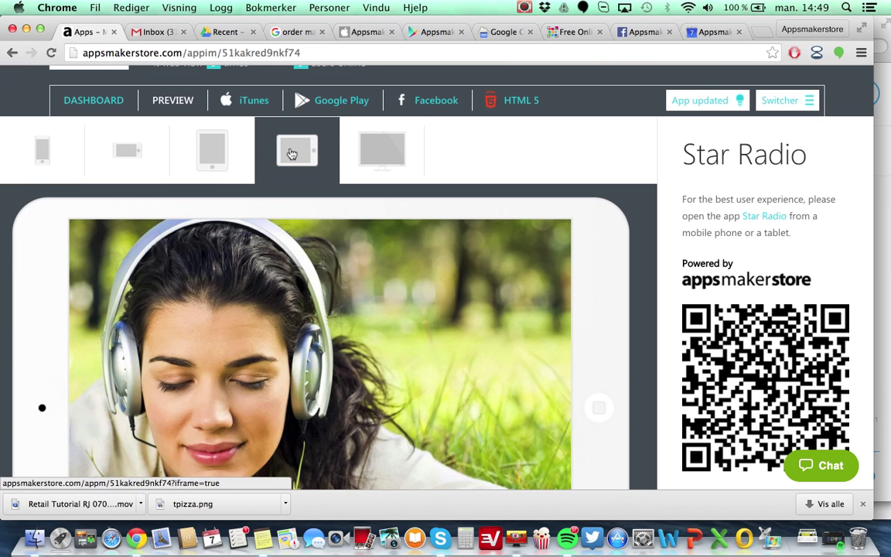
click(378, 153)
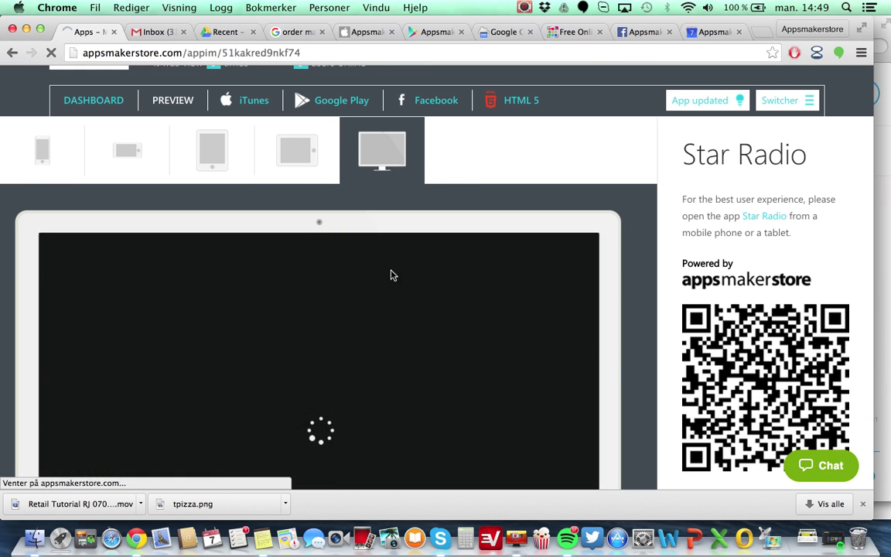
scroll(391, 275, down, 5)
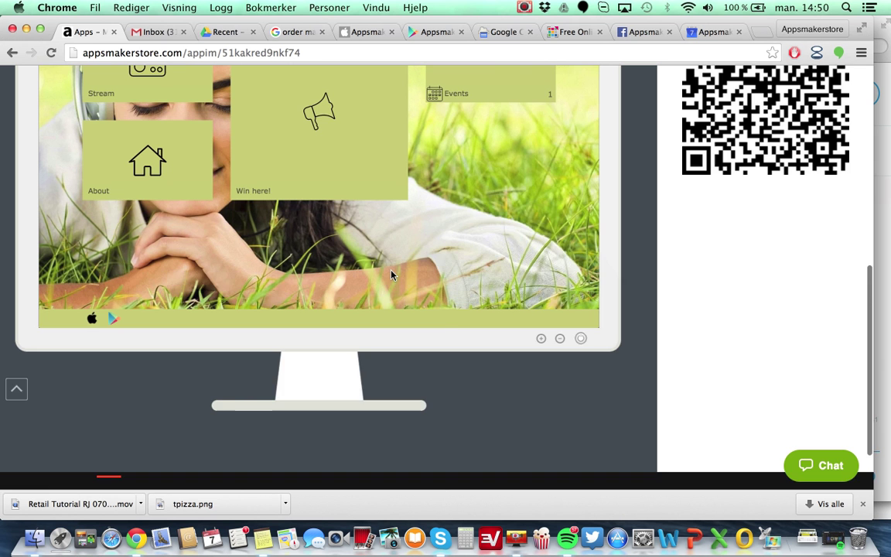
scroll(392, 275, up, 3)
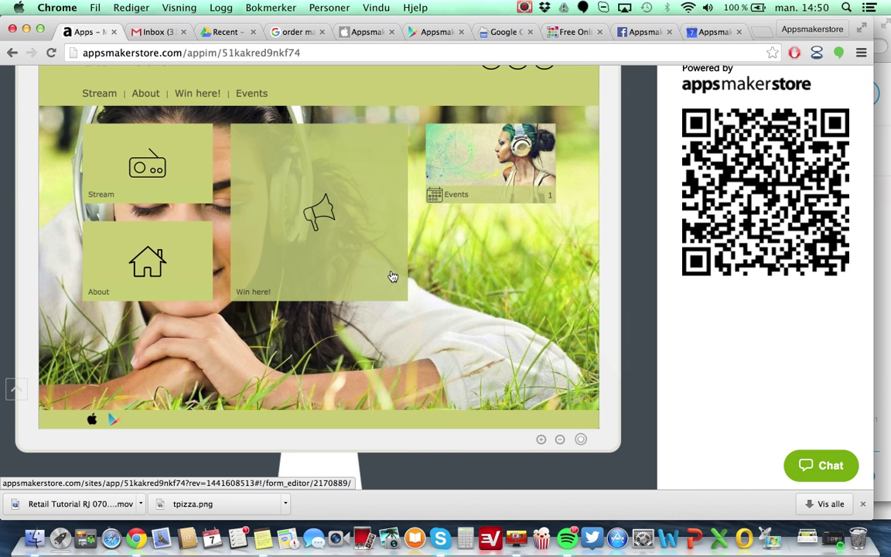
scroll(393, 277, up, 3)
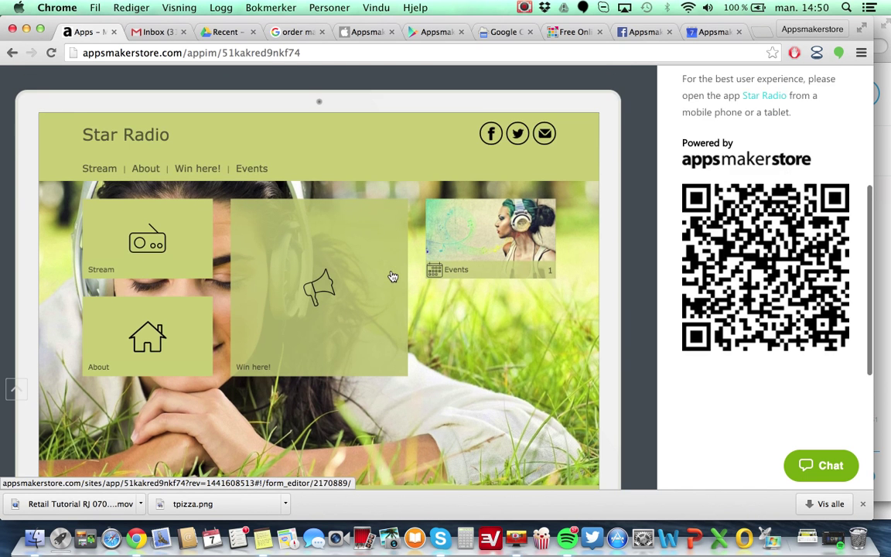
scroll(393, 276, up, 3)
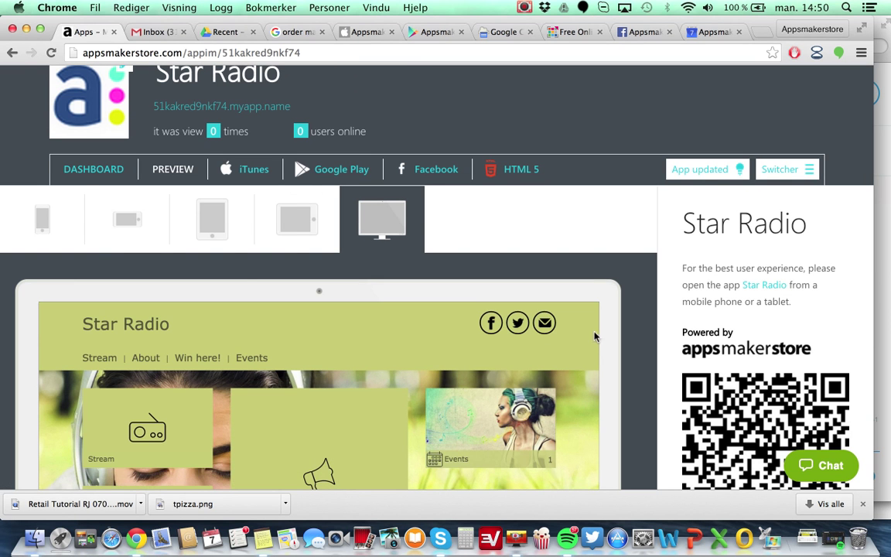
click(85, 177)
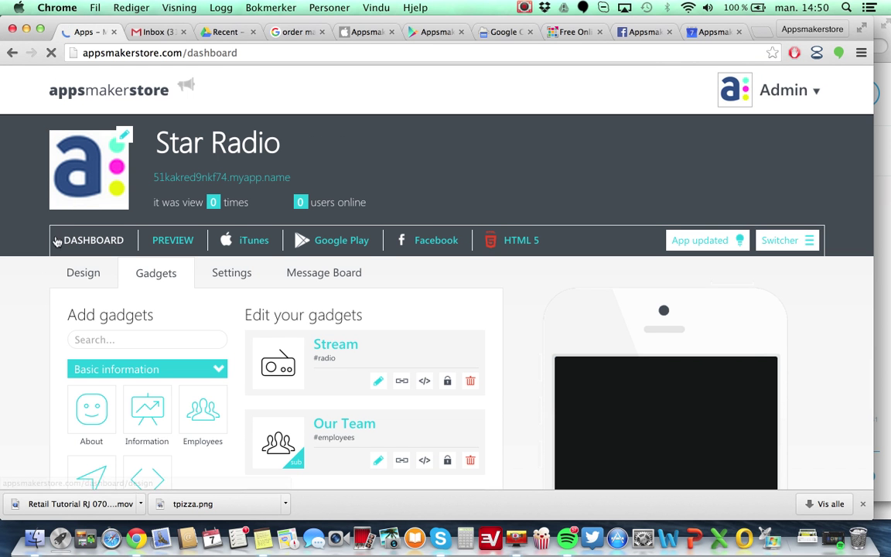
scroll(253, 390, down, 3)
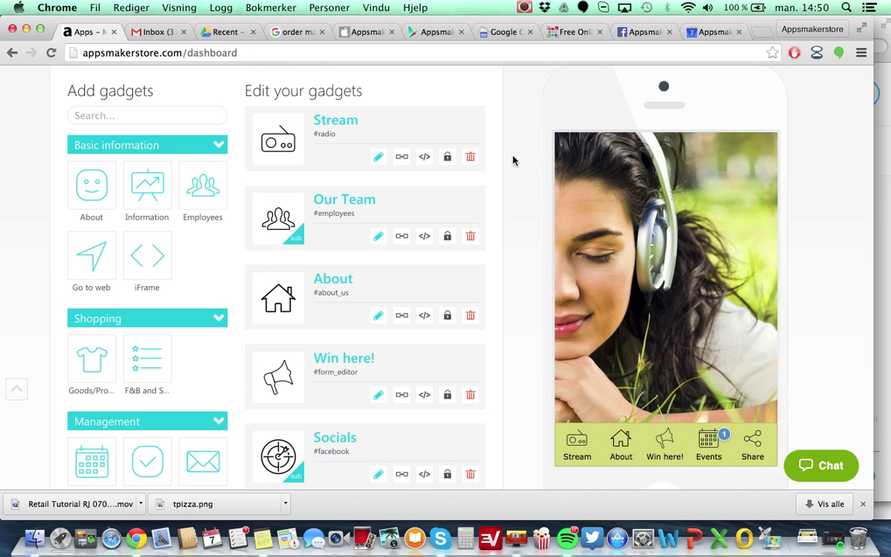
click(379, 156)
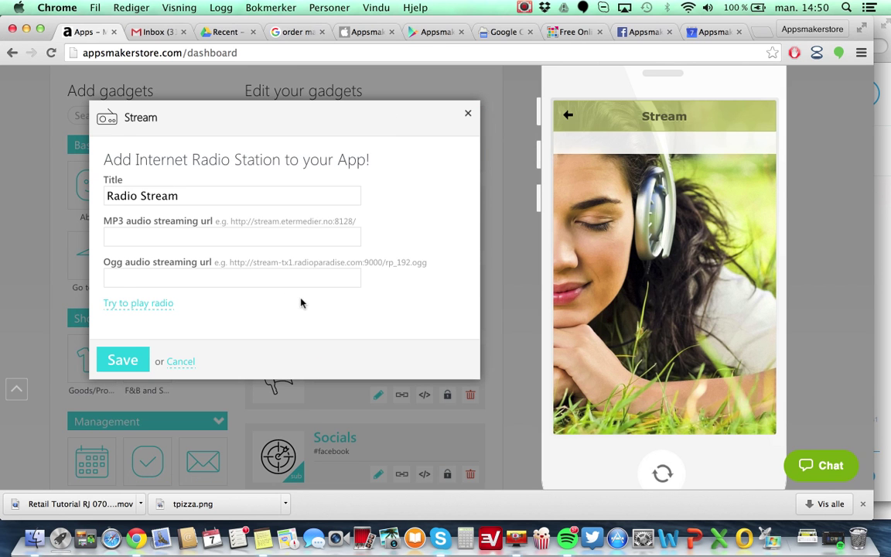
key(ctrl+Up)
click(629, 388)
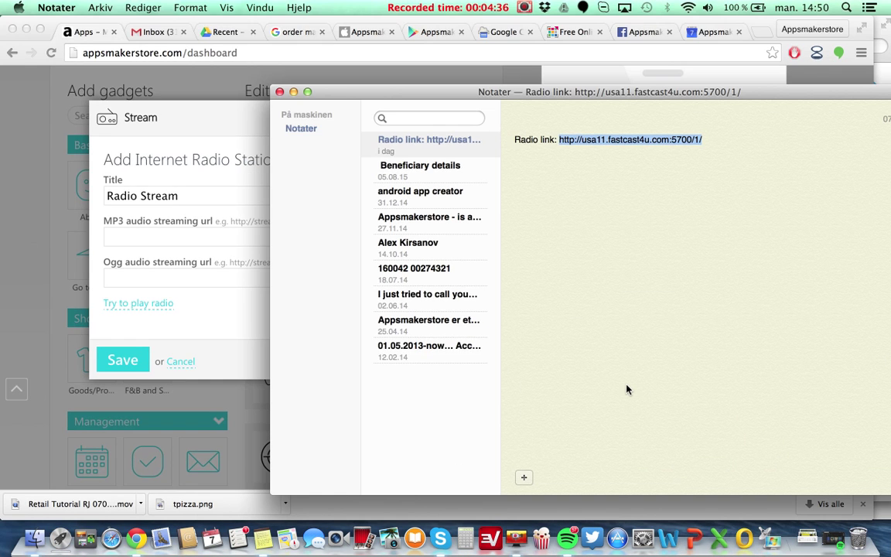
click(213, 328)
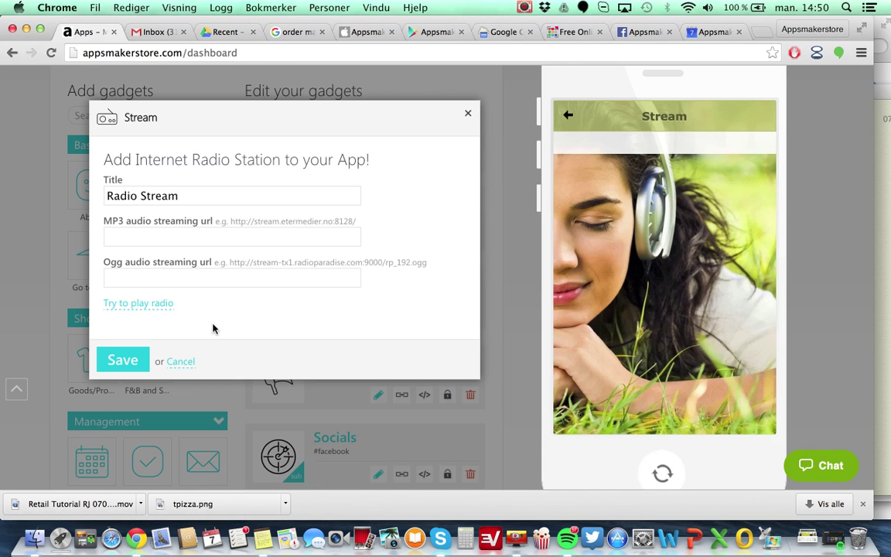
click(150, 236)
text(http://usa11.fastcast4u.com:5700/1/)
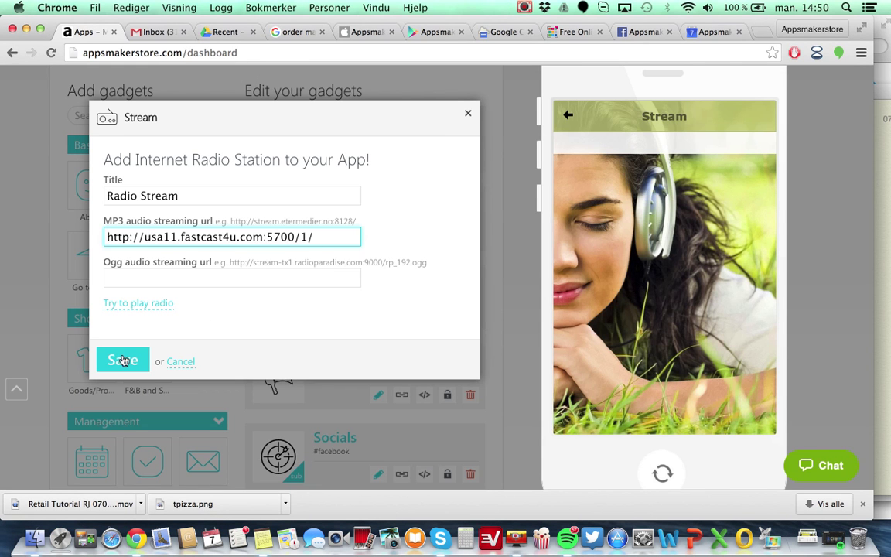
click(122, 362)
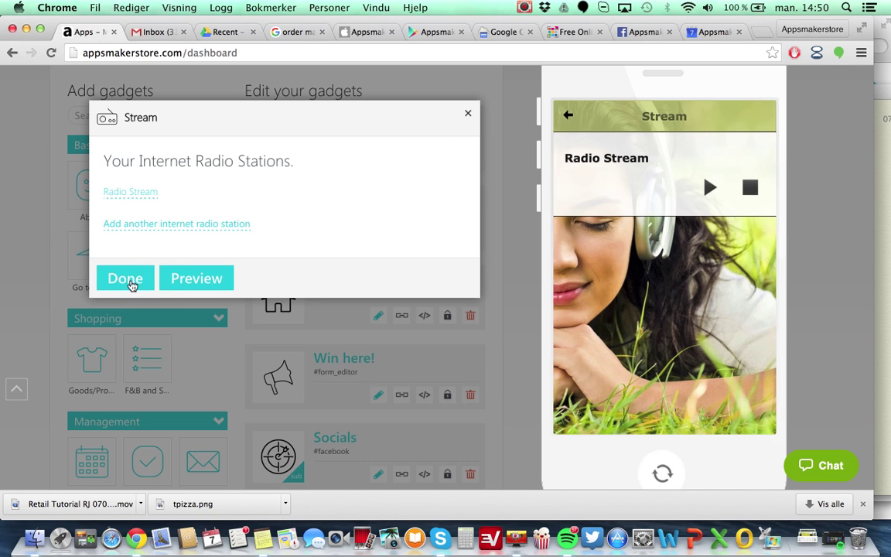
click(126, 279)
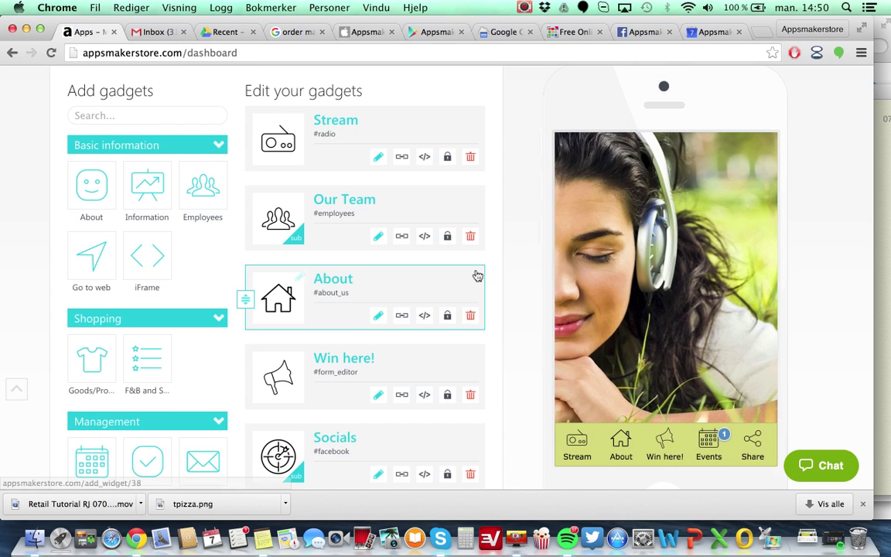
Publish the Radio Stream update to the app
scroll(475, 274, up, 4)
click(719, 159)
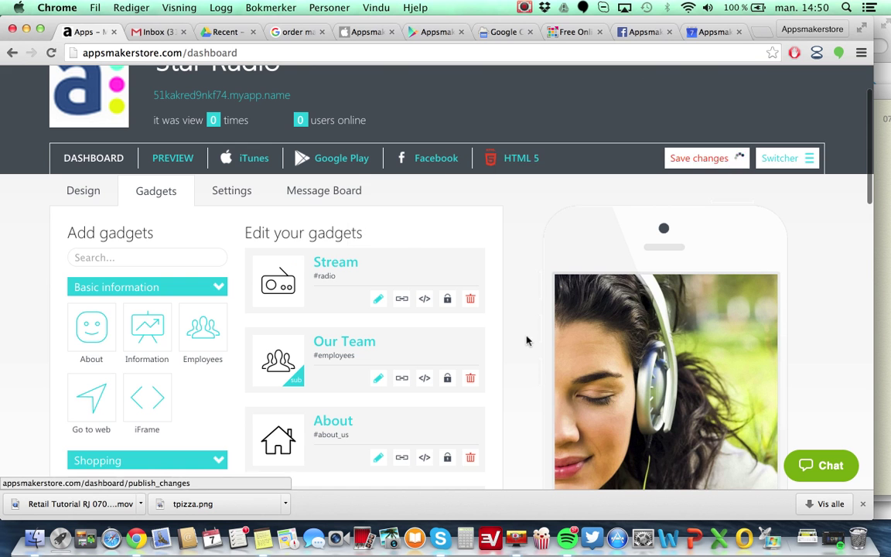
scroll(526, 341, down, 3)
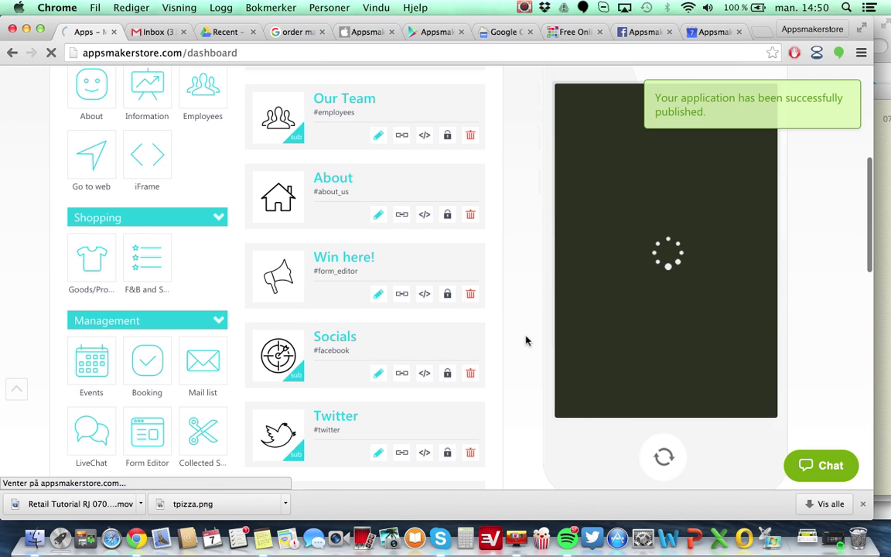
scroll(527, 341, up, 1)
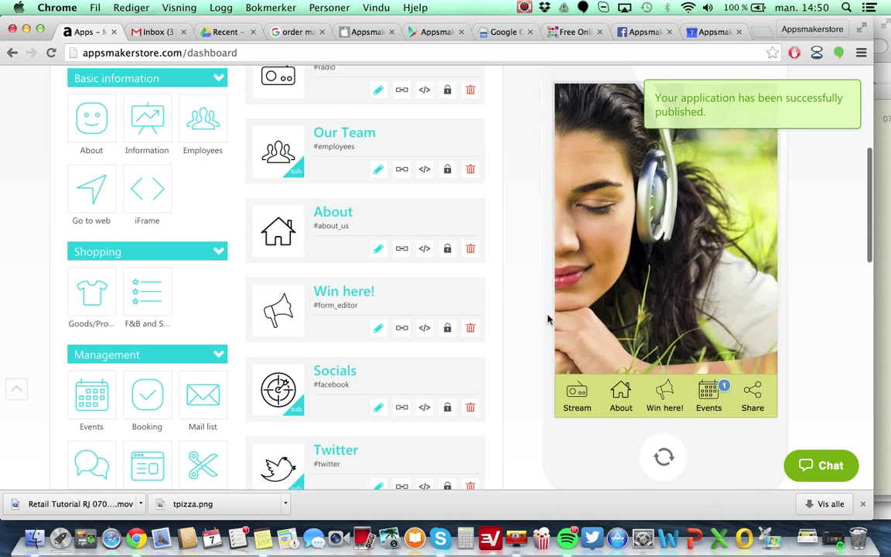
In the phone preview, play and stop the Radio Stream, then return home
click(577, 392)
click(711, 142)
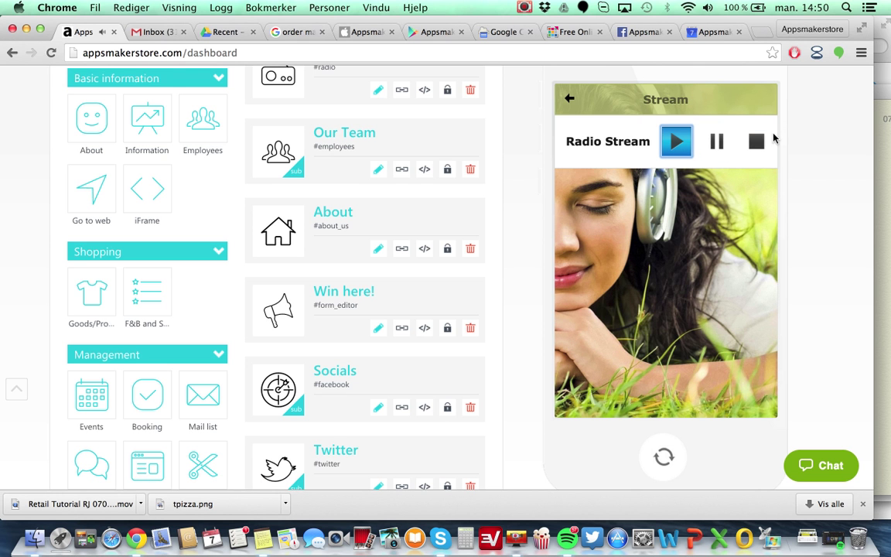
click(758, 142)
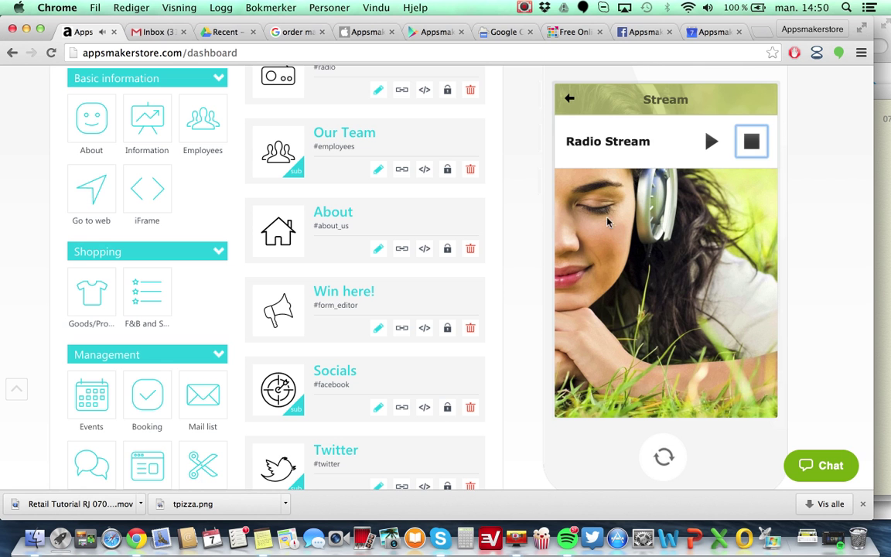
click(569, 98)
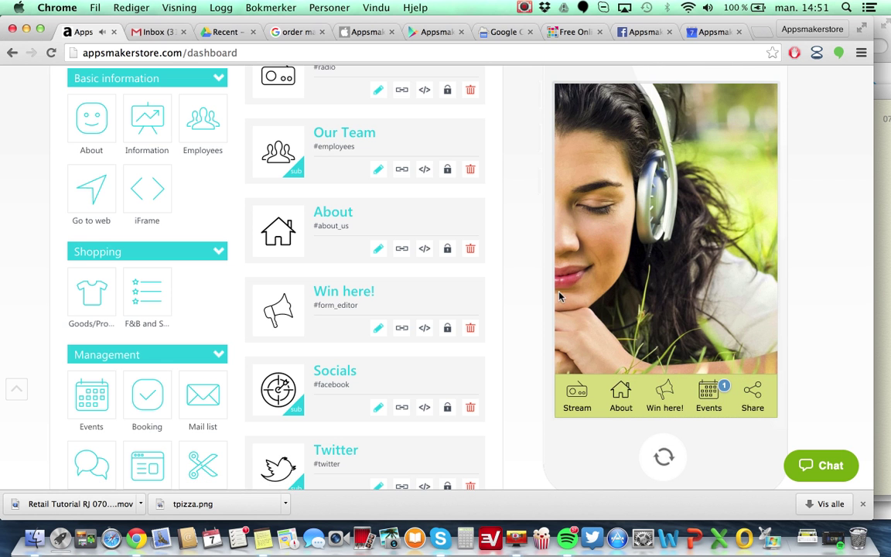
scroll(533, 164, up, 1)
Scroll through Star Radio's full gadget list and open the iTunes publishing page
scroll(532, 164, up, 3)
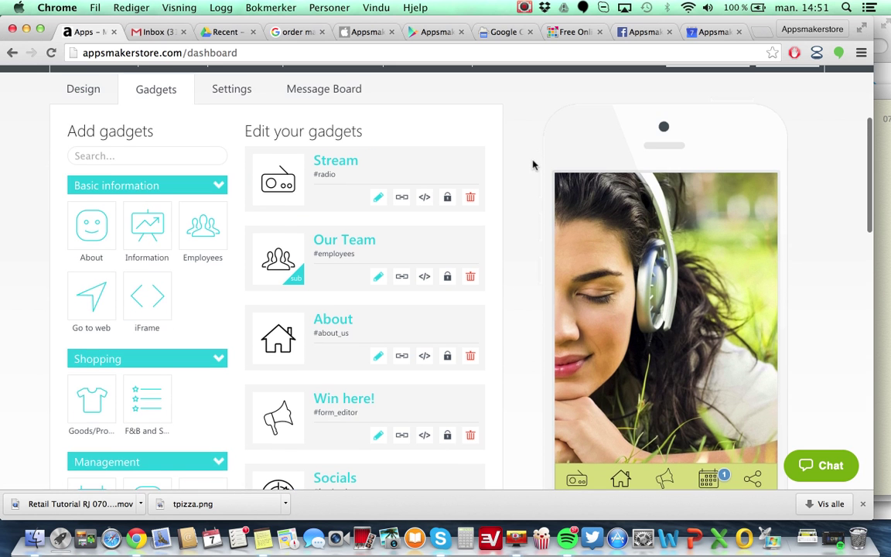
scroll(433, 189, down, 2)
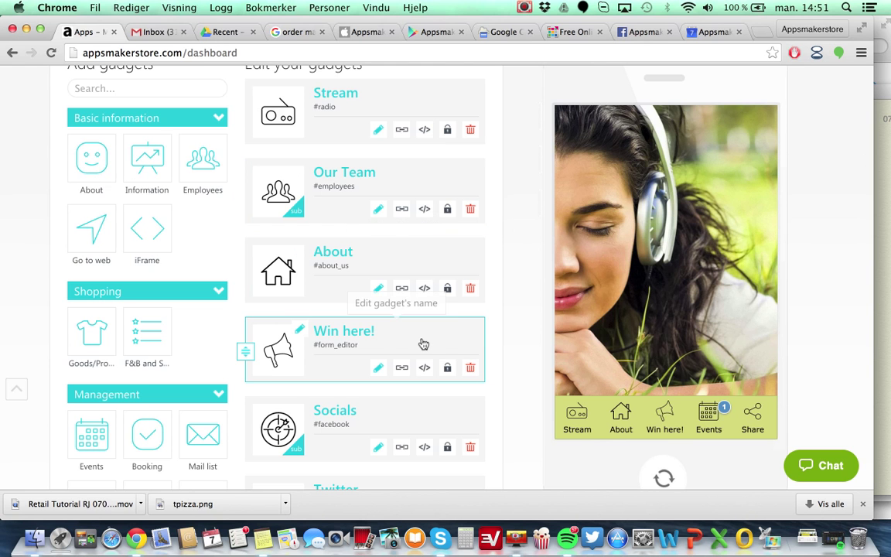
scroll(496, 389, down, 4)
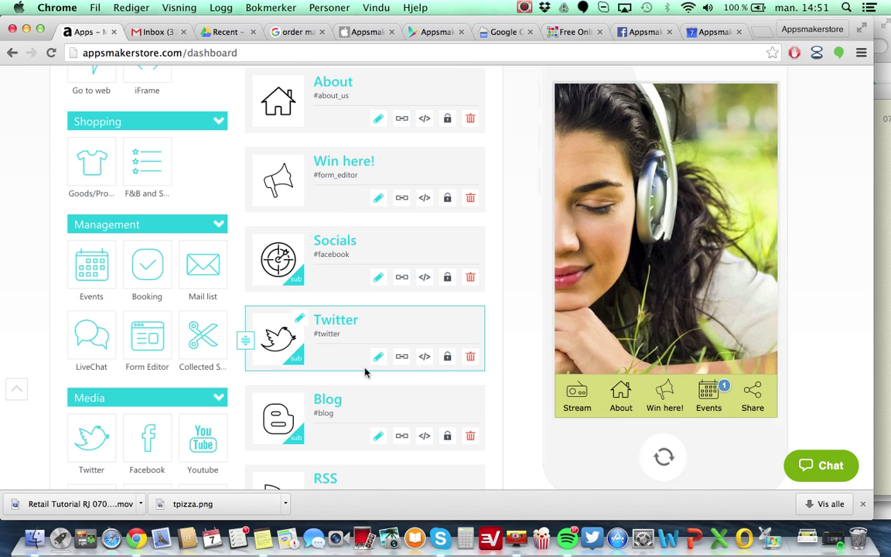
scroll(349, 387, down, 3)
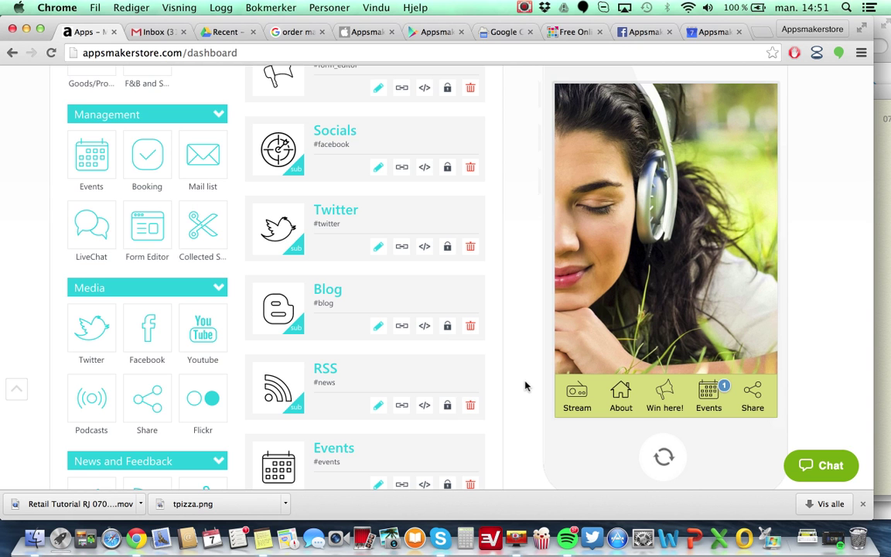
scroll(525, 385, down, 3)
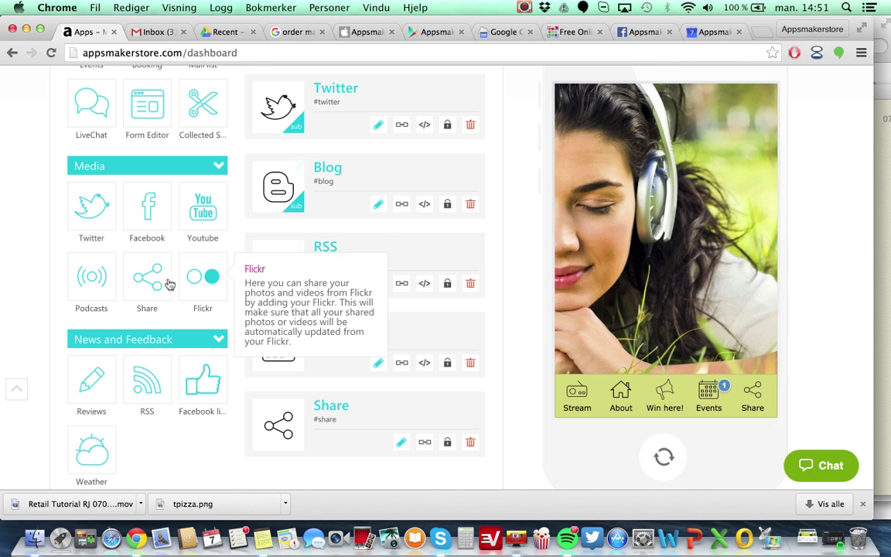
scroll(167, 109, up, 3)
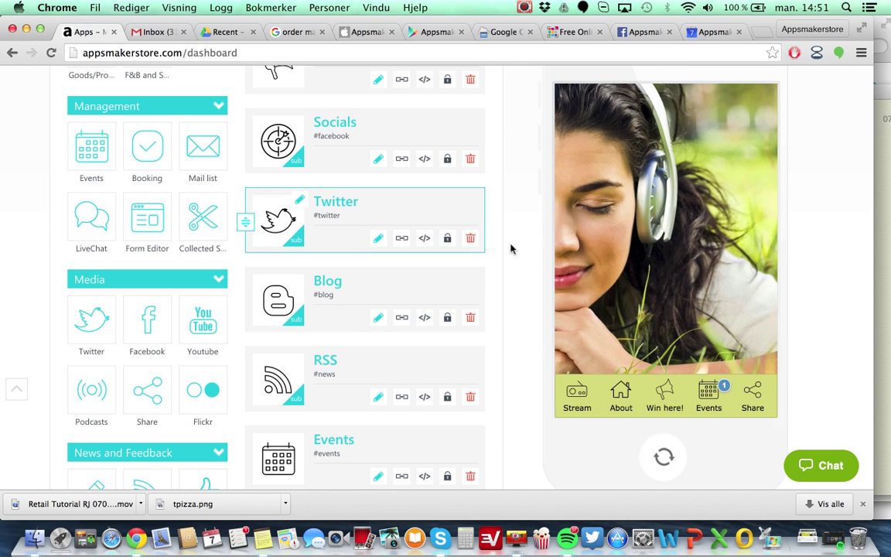
scroll(513, 249, up, 8)
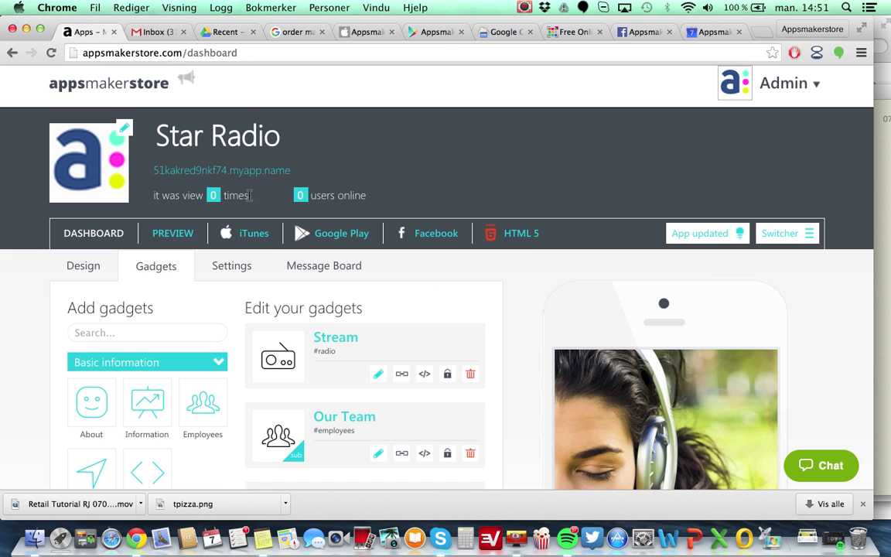
click(245, 235)
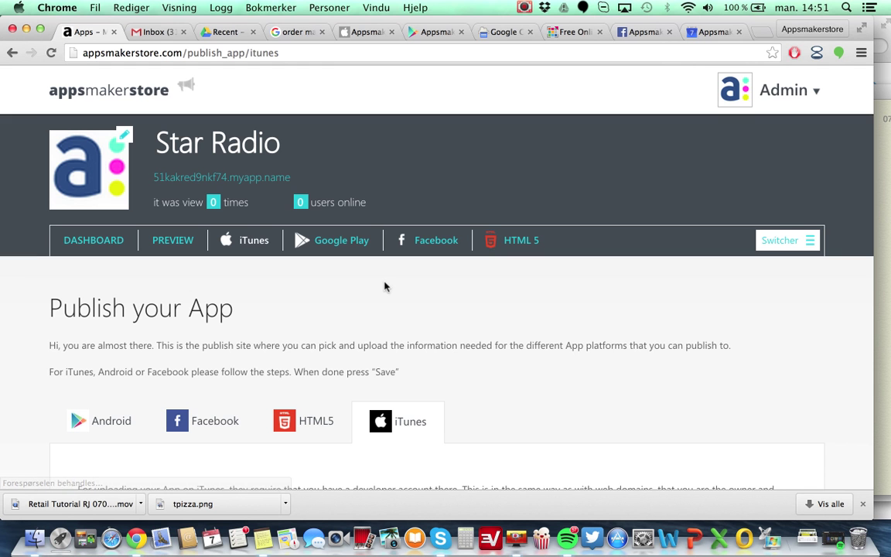
Scroll through the iTunes publishing form
scroll(385, 287, down, 5)
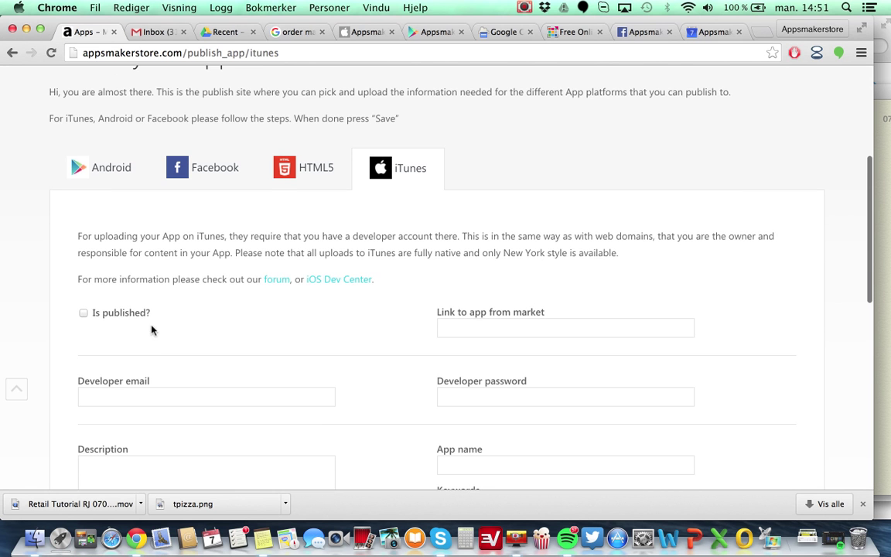
scroll(359, 355, down, 5)
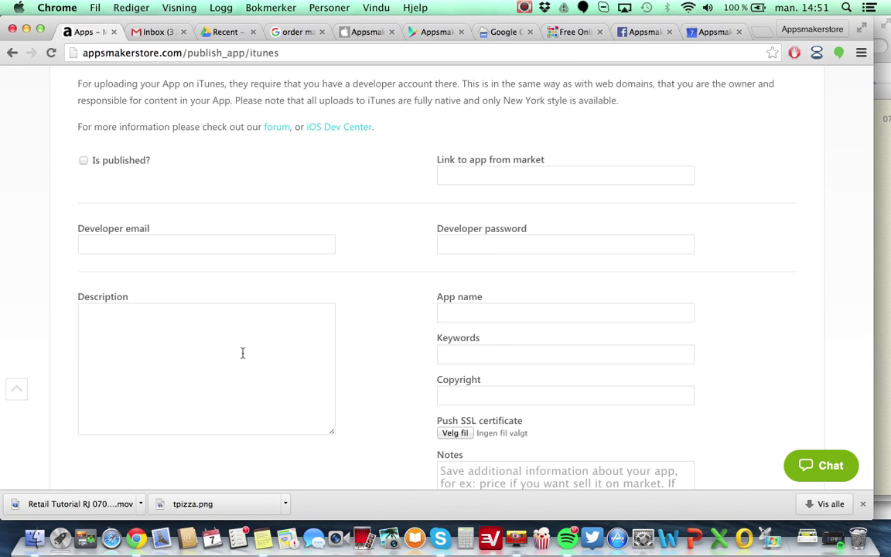
scroll(242, 353, down, 7)
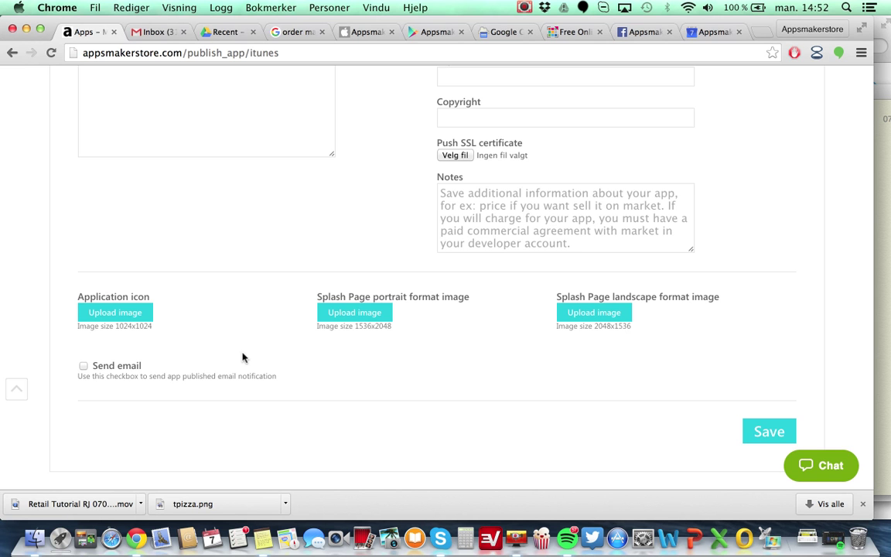
scroll(242, 357, up, 10)
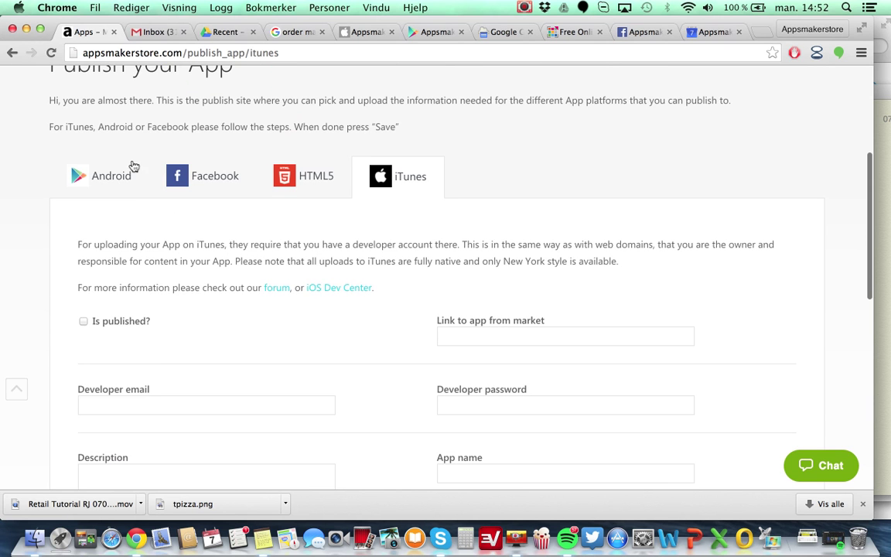
View the Android and Facebook publish forms, then the Appsmakerstore Facebook page's Web App
click(109, 177)
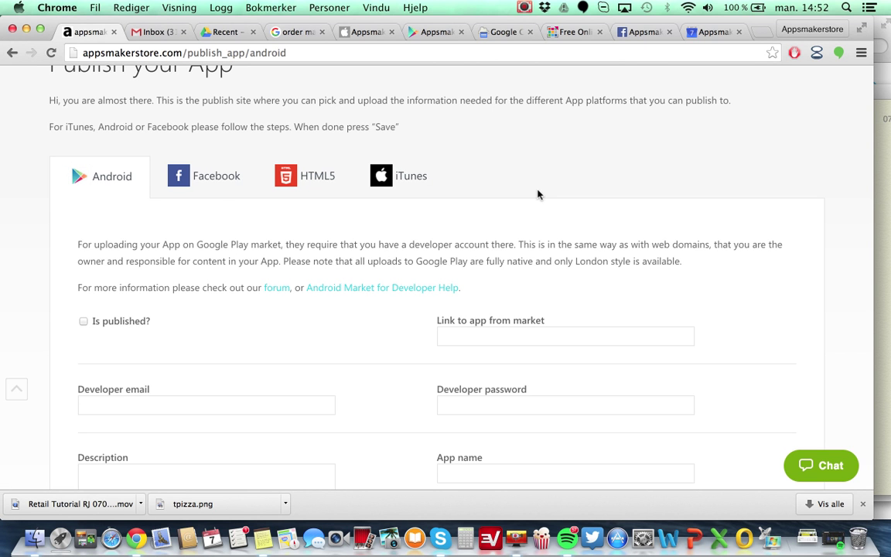
click(214, 187)
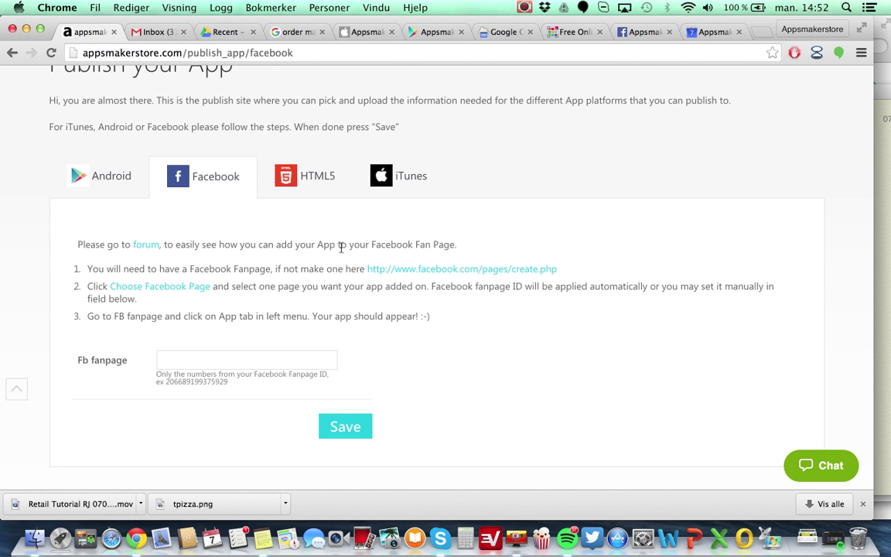
click(642, 31)
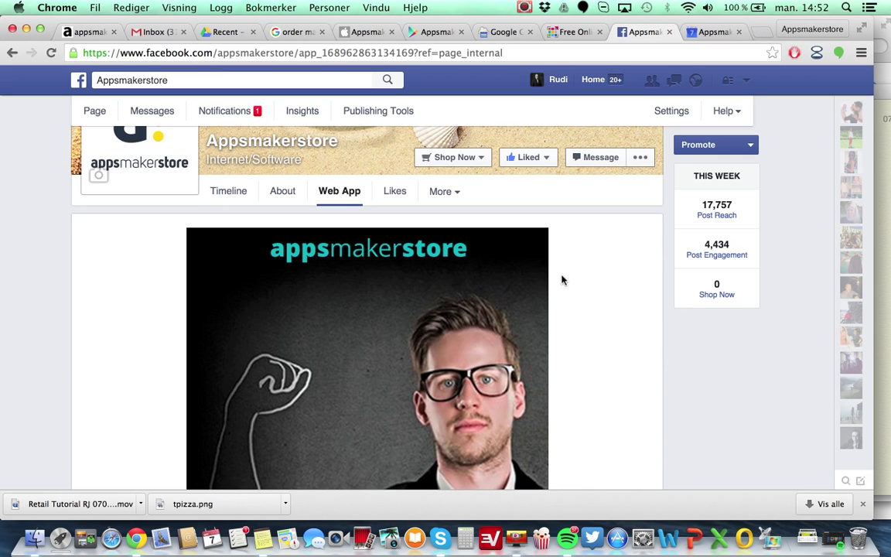
Scroll over the Facebook Web App tab, then go back to the Facebook publish instructions
scroll(595, 352, down, 5)
scroll(595, 352, up, 5)
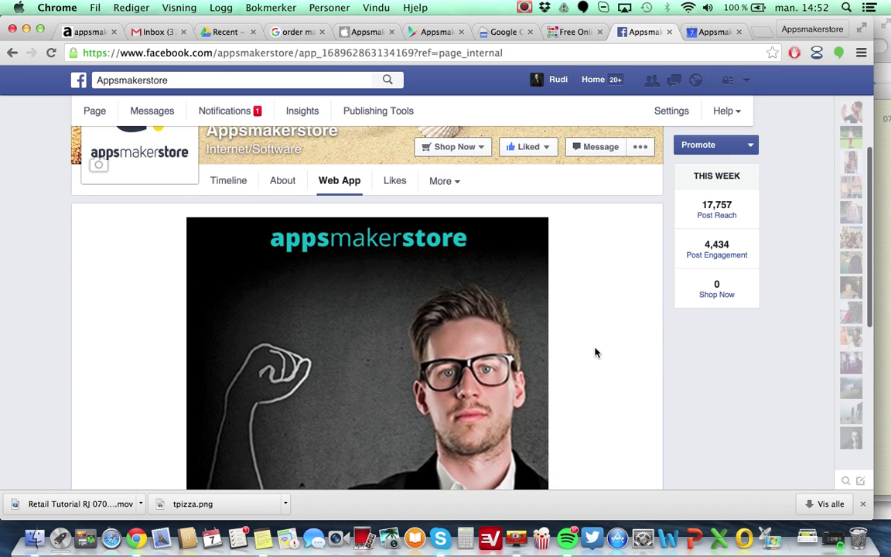
scroll(595, 352, down, 3)
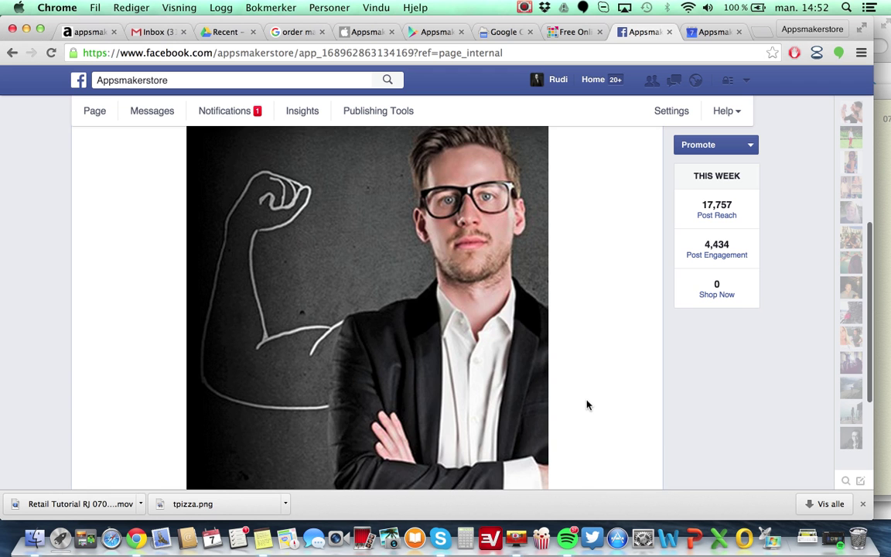
scroll(586, 404, down, 4)
scroll(586, 404, up, 5)
scroll(586, 404, up, 4)
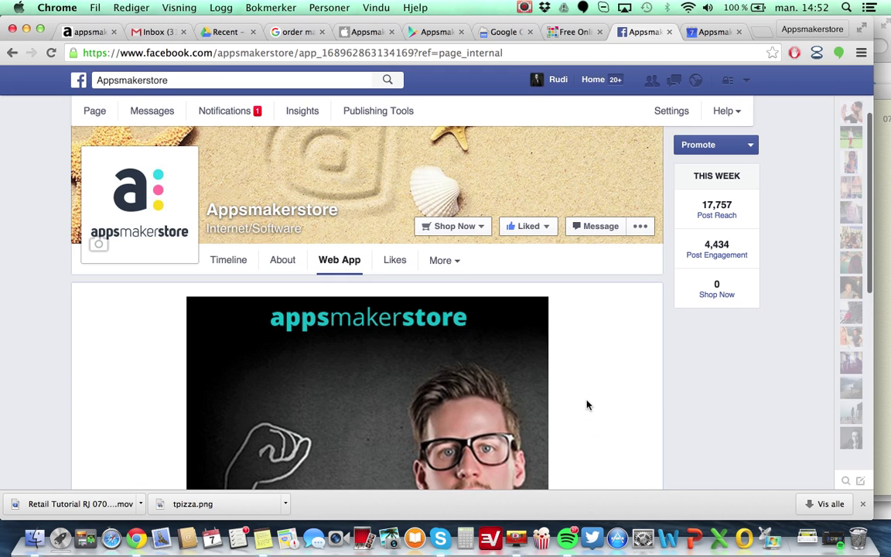
scroll(587, 403, up, 2)
scroll(586, 404, down, 2)
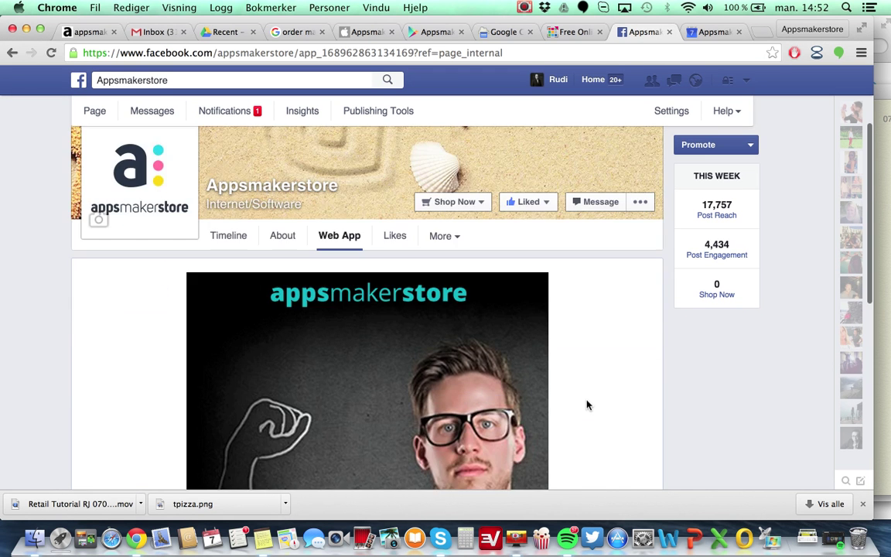
scroll(587, 404, down, 2)
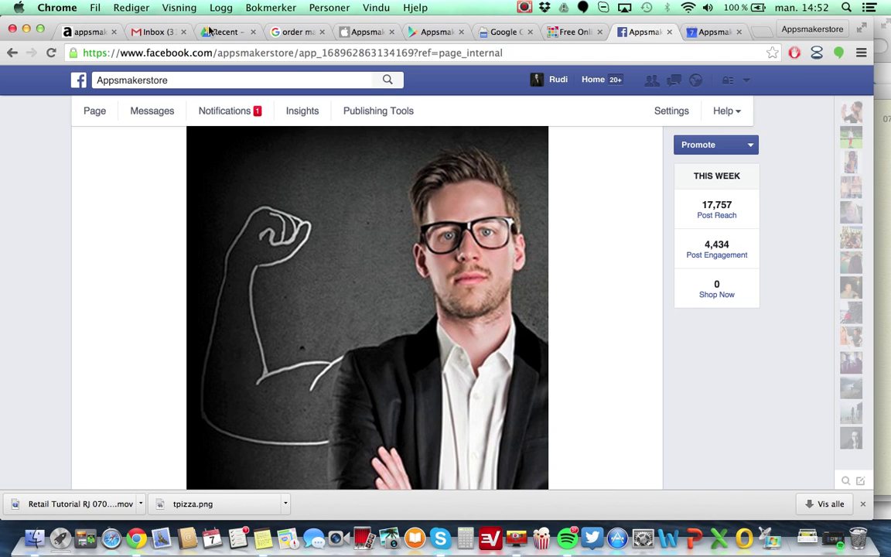
click(85, 32)
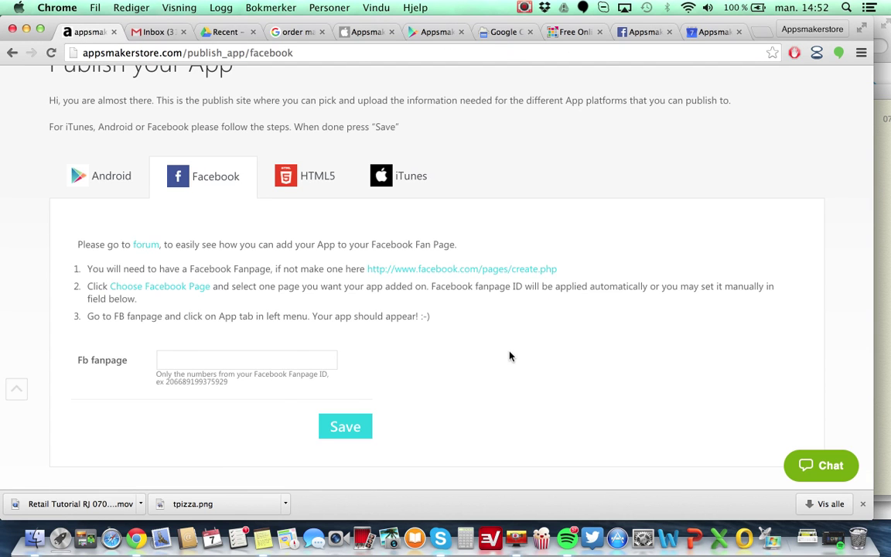
Switch to the HTML5 tab and review Star Radio's App URLs, QR code, usage statistics and banner embed script
scroll(510, 356, up, 2)
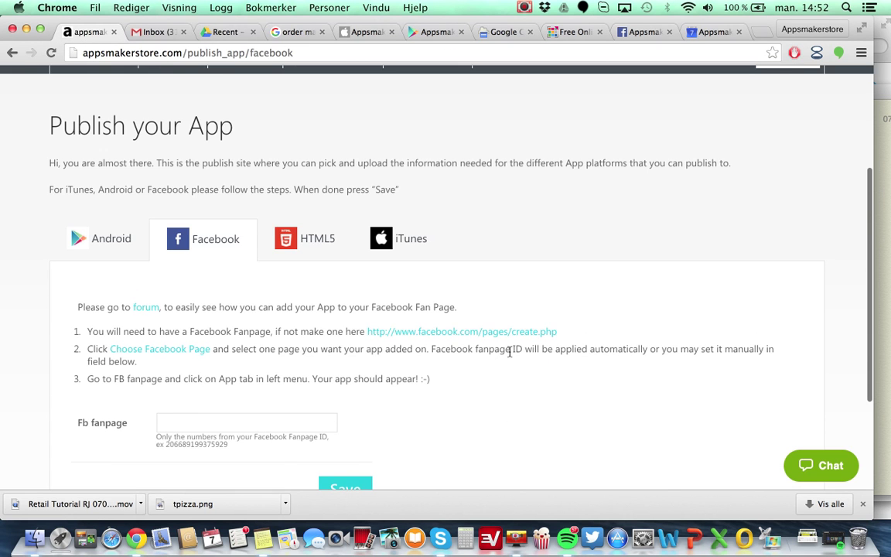
click(315, 248)
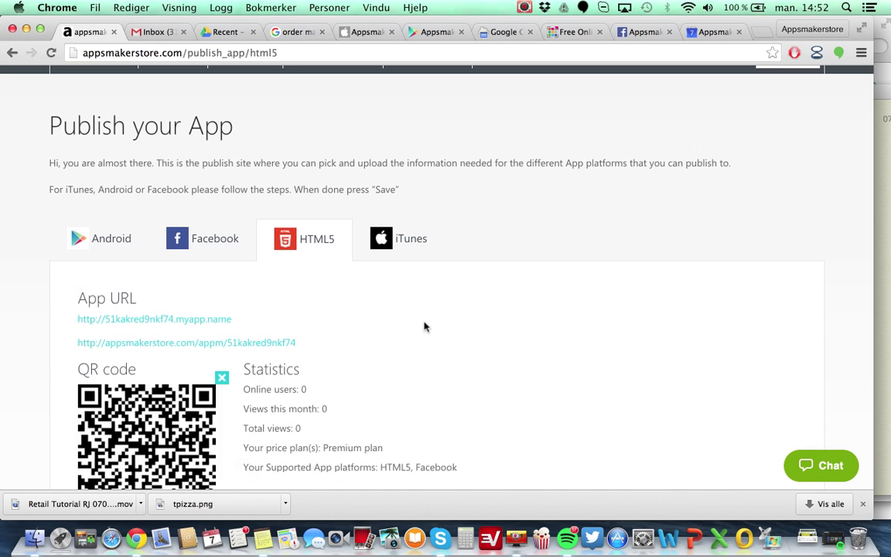
scroll(425, 327, down, 5)
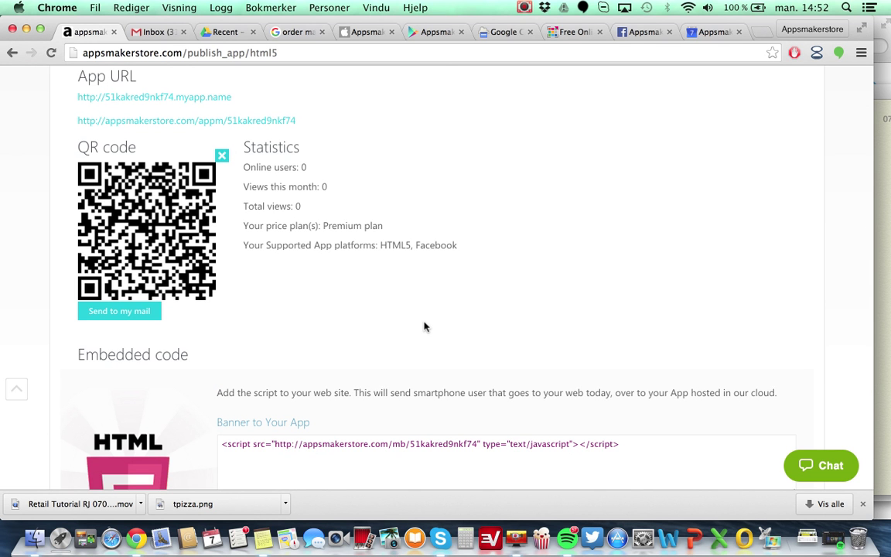
scroll(424, 326, up, 1)
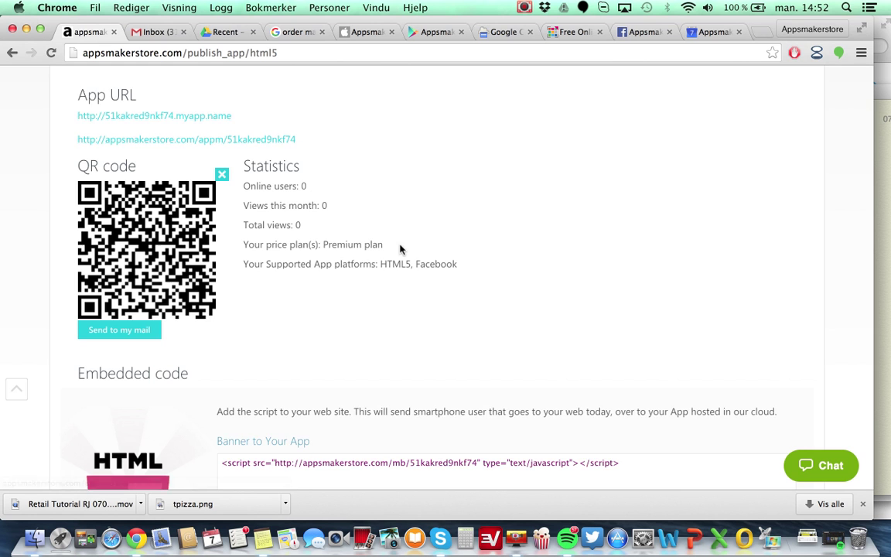
scroll(400, 249, down, 2)
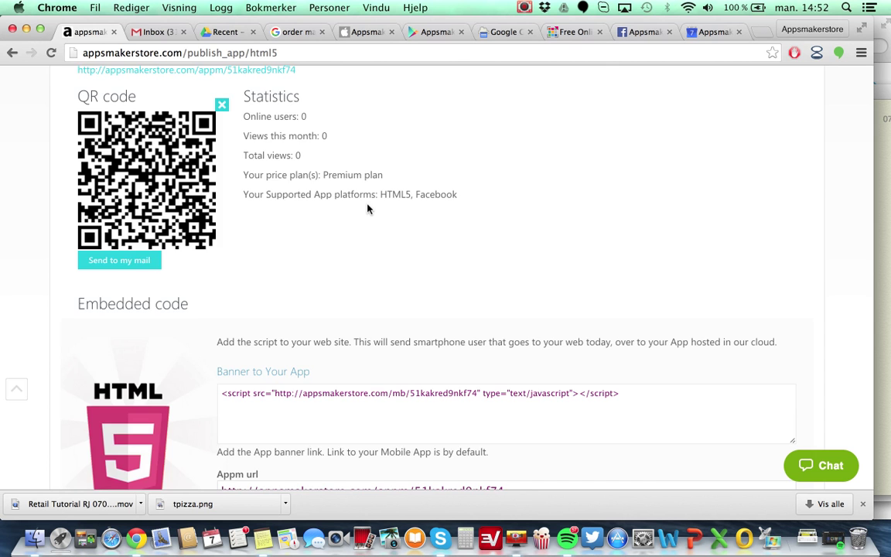
scroll(368, 207, up, 3)
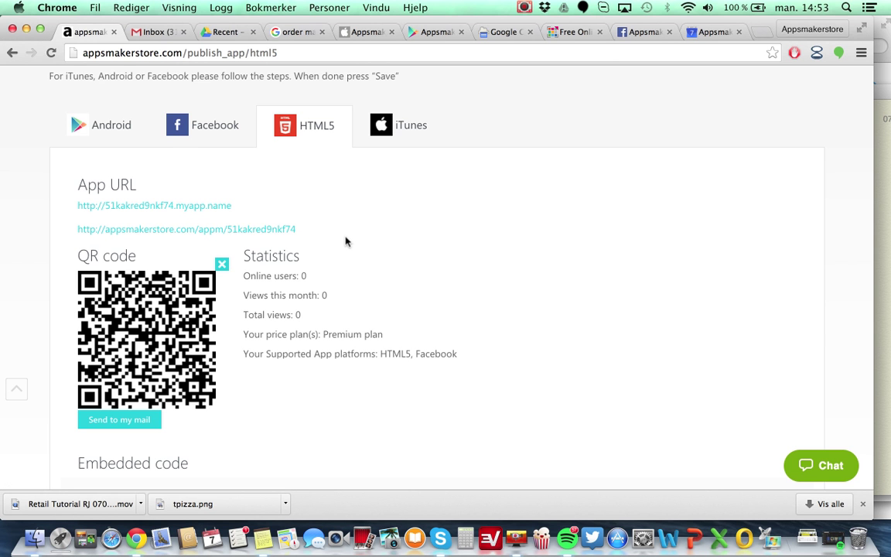
scroll(346, 241, down, 5)
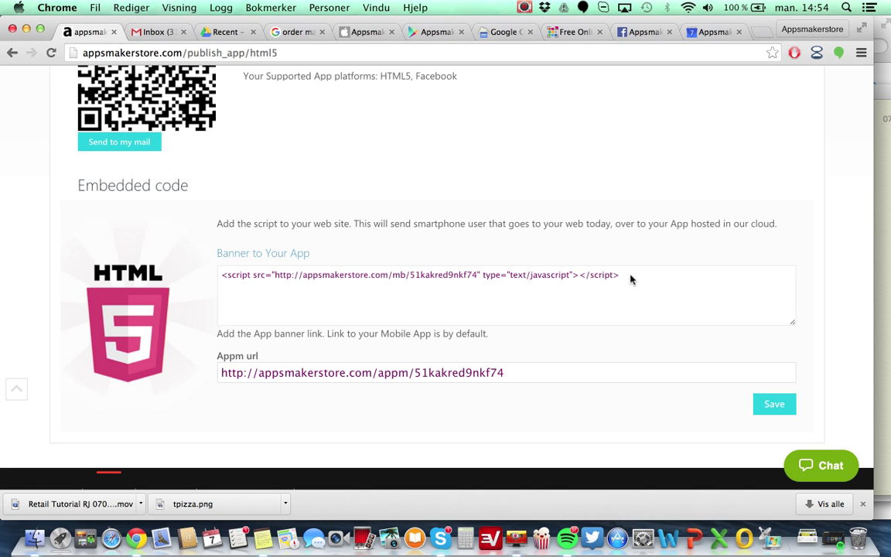
scroll(631, 280, up, 15)
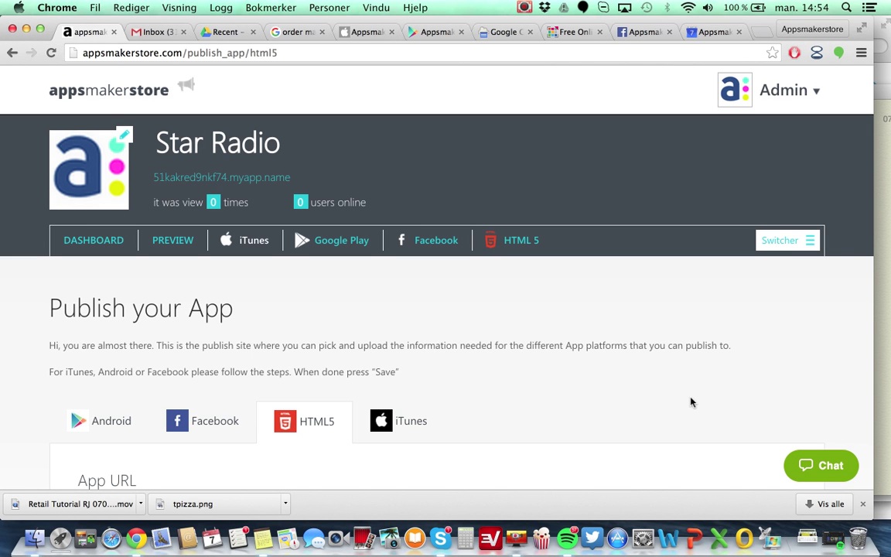
scroll(693, 401, down, 5)
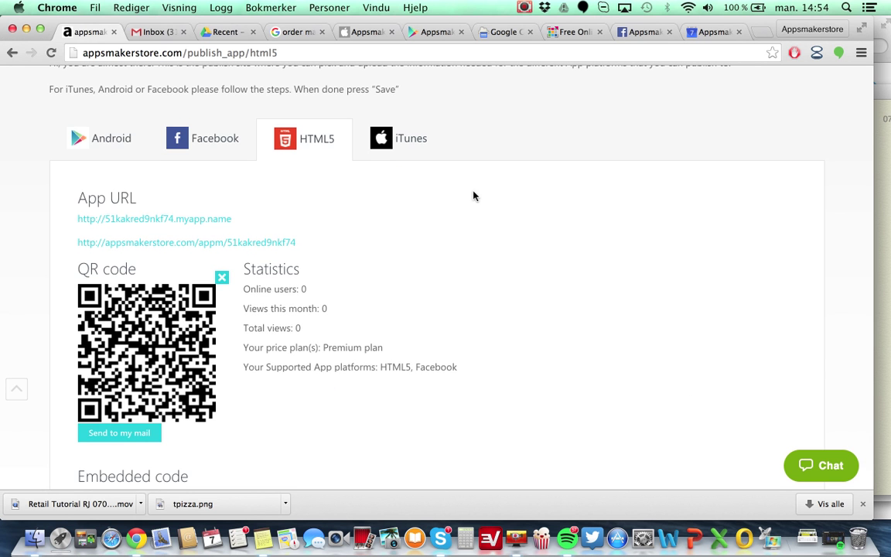
scroll(472, 197, down, 2)
scroll(471, 195, up, 7)
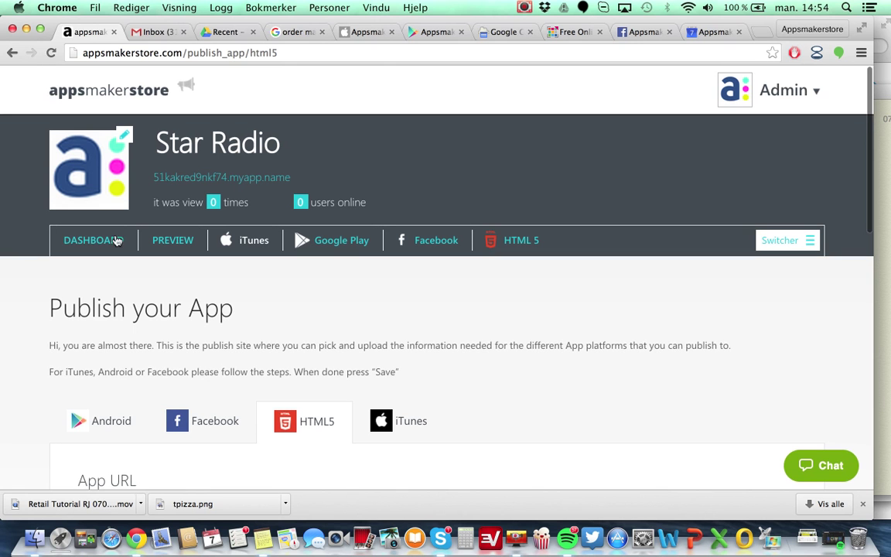
From the Star Radio dashboard, show and select the Stream gadget's JavaScript and div embed code
click(99, 242)
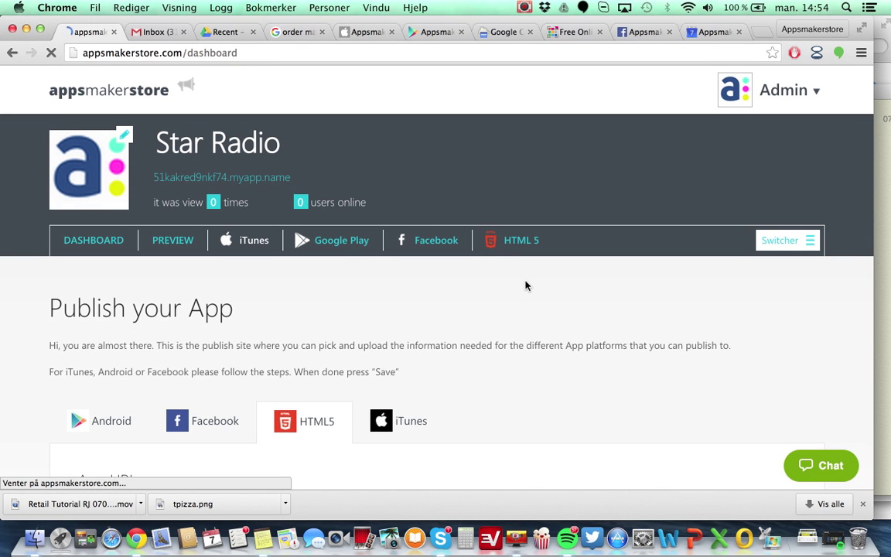
scroll(526, 286, down, 4)
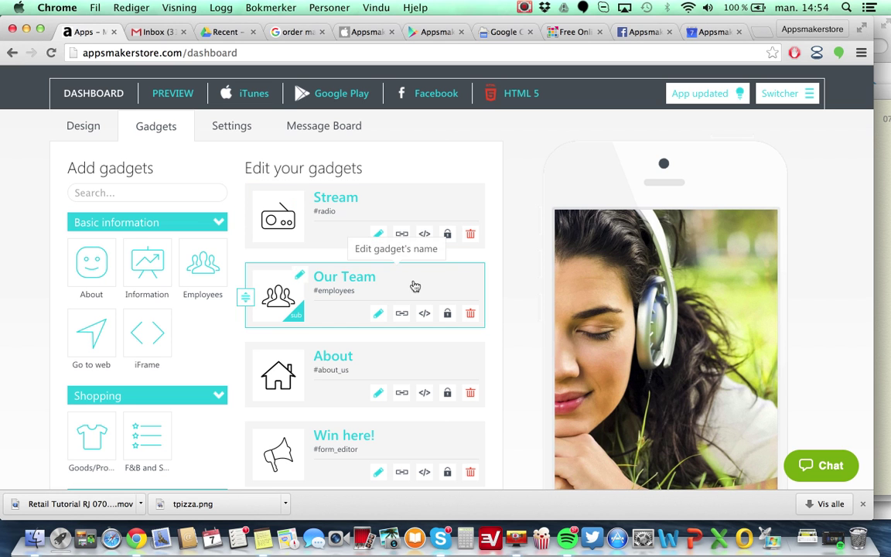
click(425, 235)
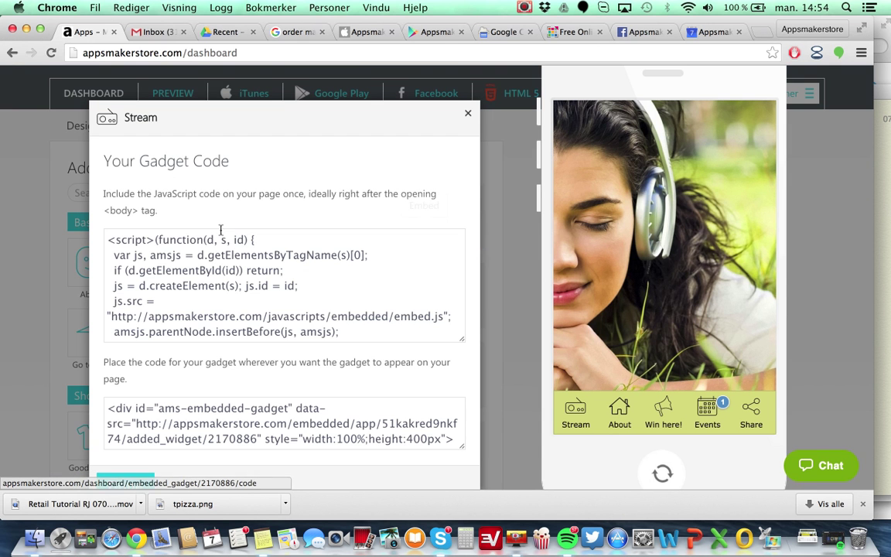
drag(112, 244, 421, 337)
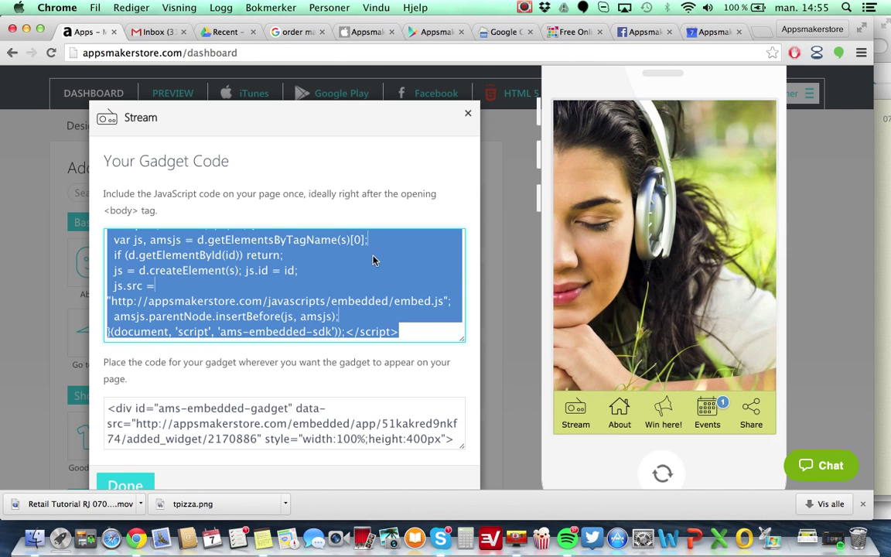
Close the Stream gadget code and switch to the Message Board's push message form
click(468, 113)
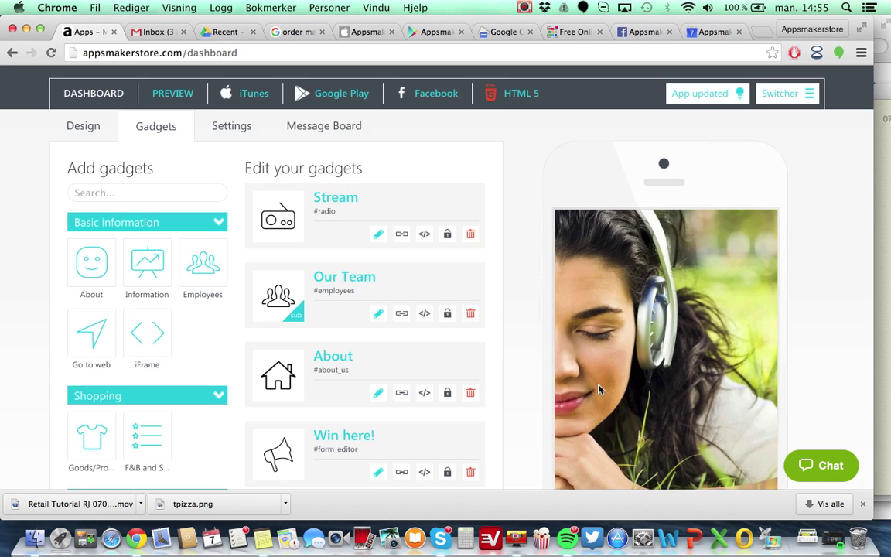
click(326, 128)
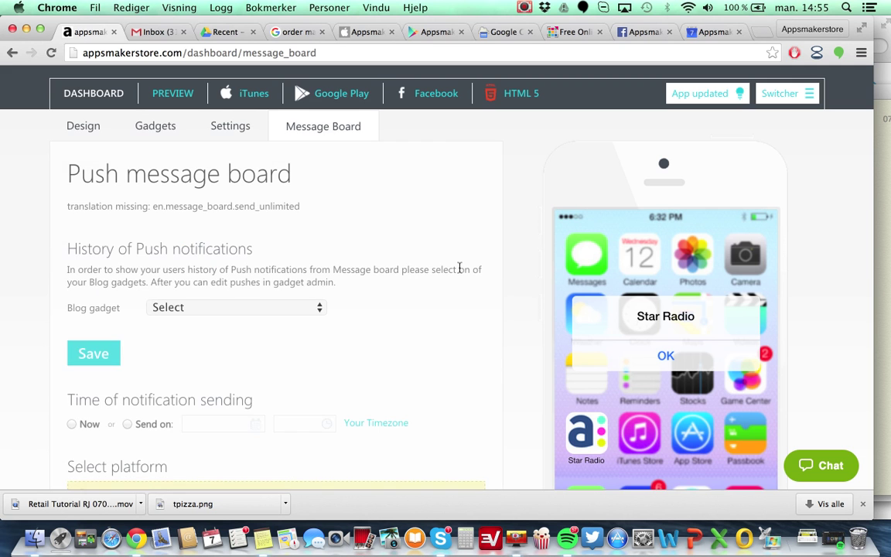
scroll(460, 269, down, 5)
scroll(460, 271, up, 3)
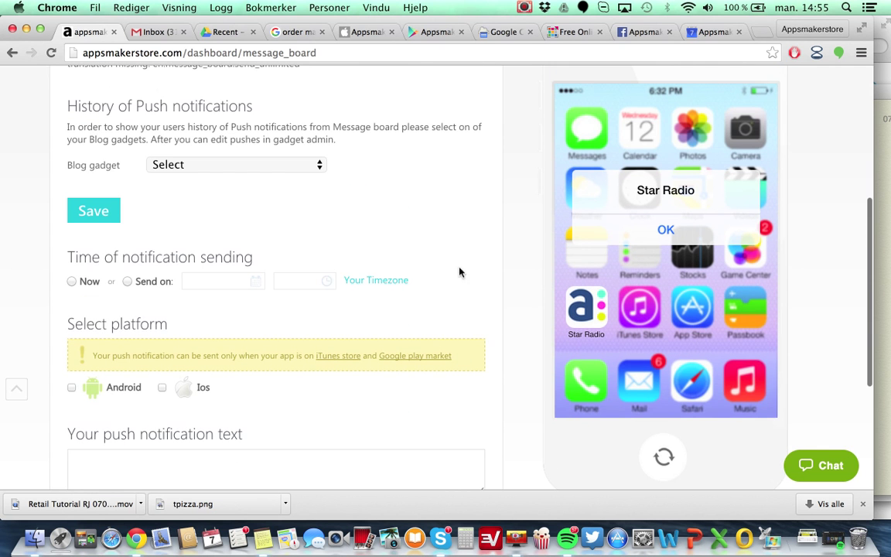
Check which Blog gadgets can hold push history, leaving the option unset
click(288, 163)
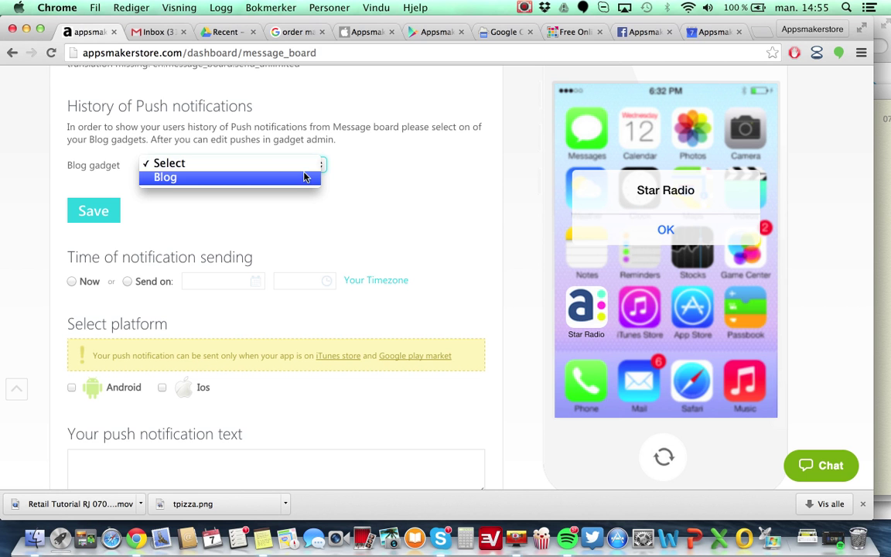
click(400, 174)
scroll(376, 254, down, 3)
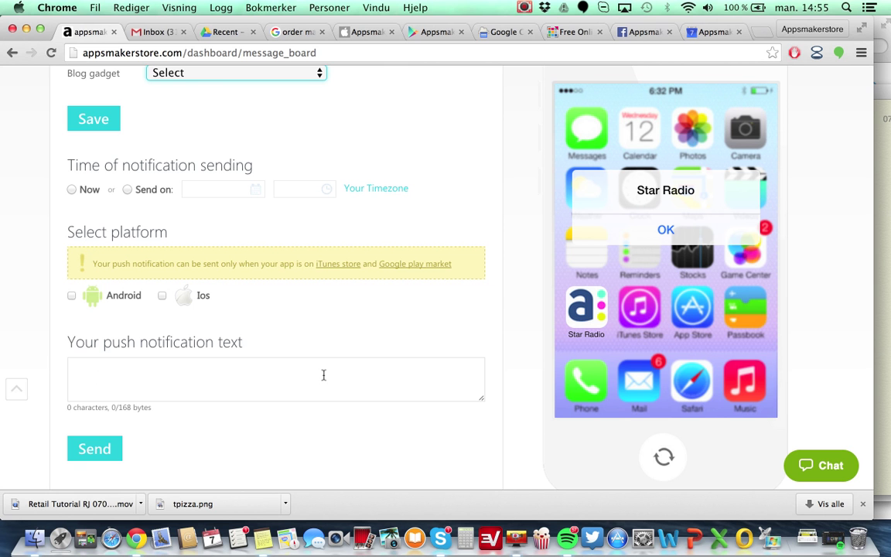
scroll(323, 375, up, 5)
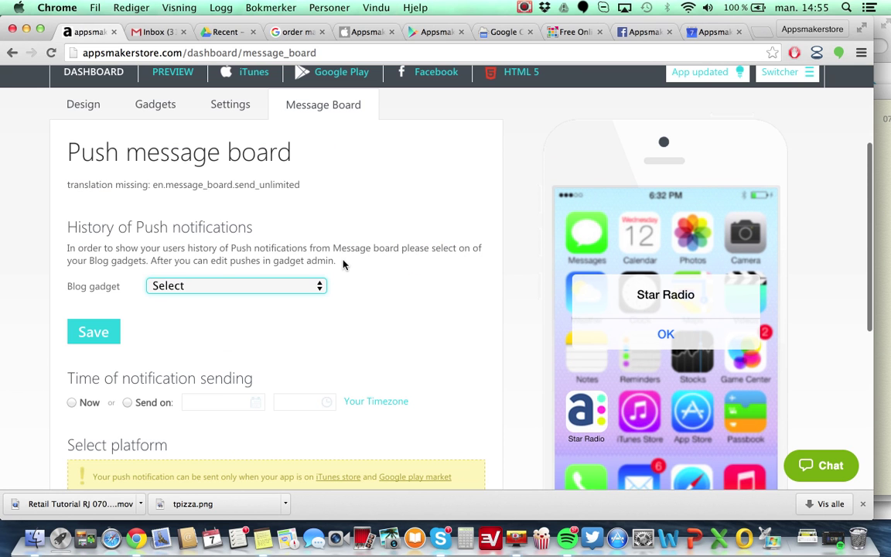